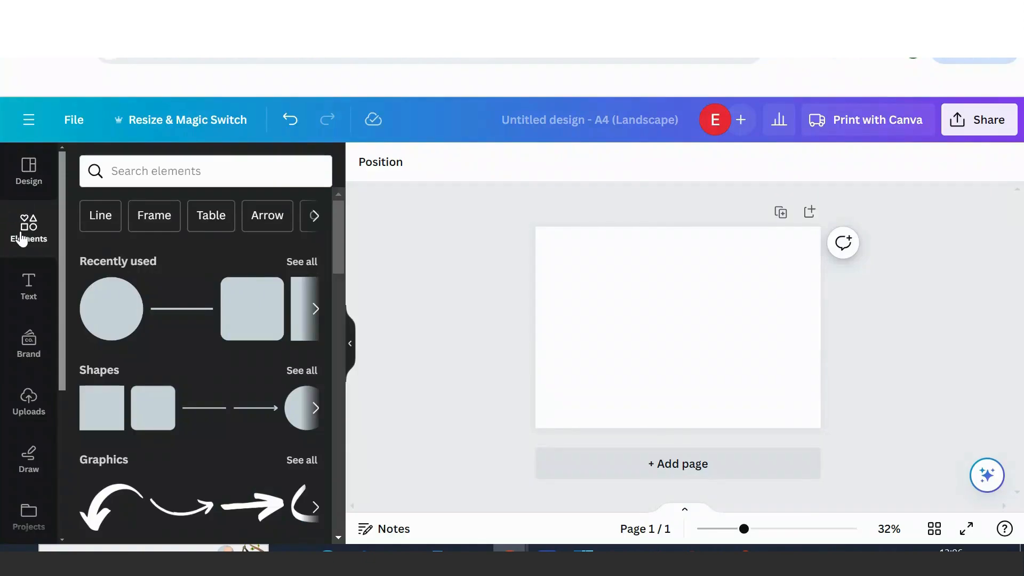
- Open the full Frames collection in the elements library and browse its frame categories
scroll(160, 297, down, 8)
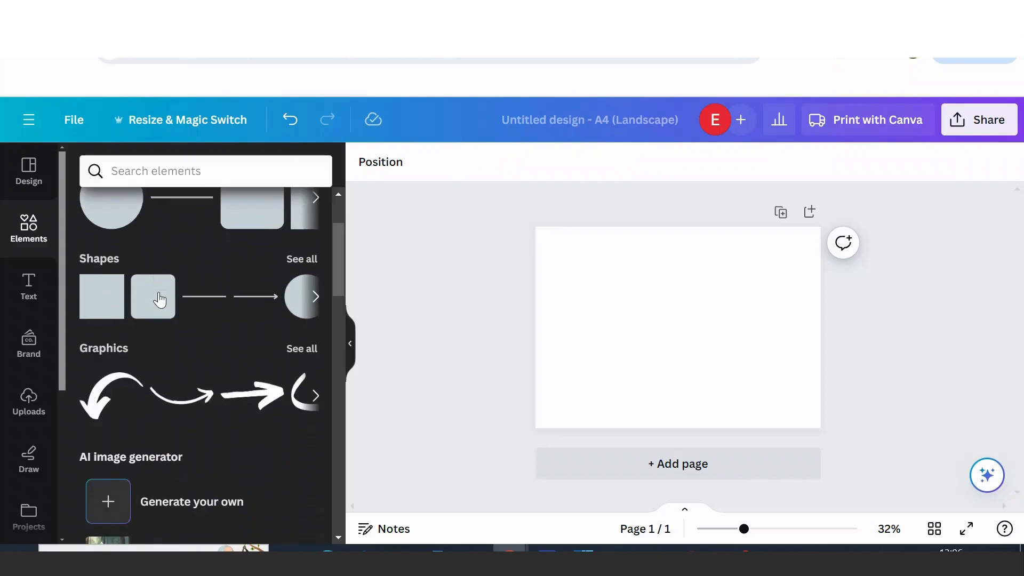
scroll(160, 298, down, 12)
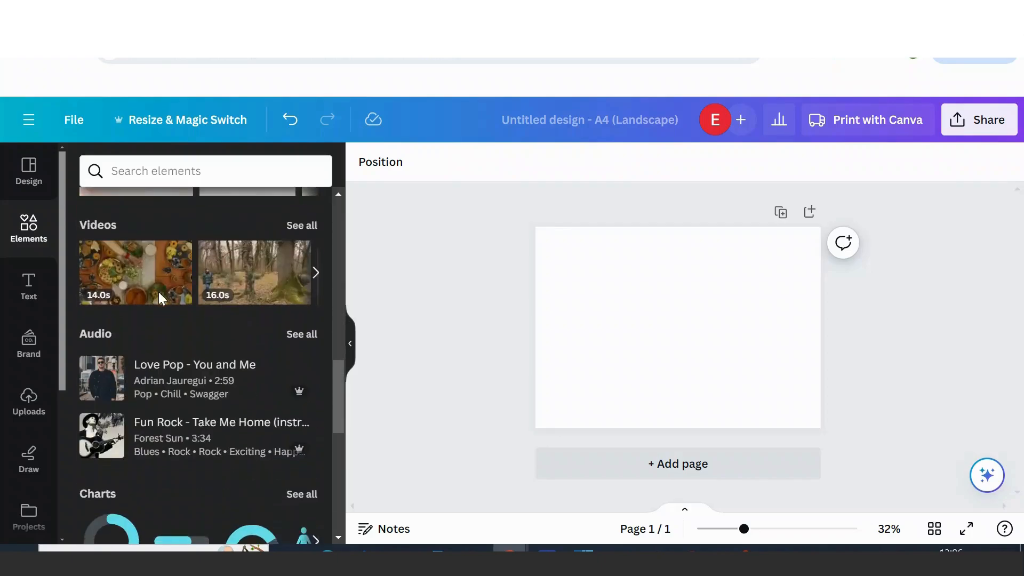
scroll(160, 299, down, 2)
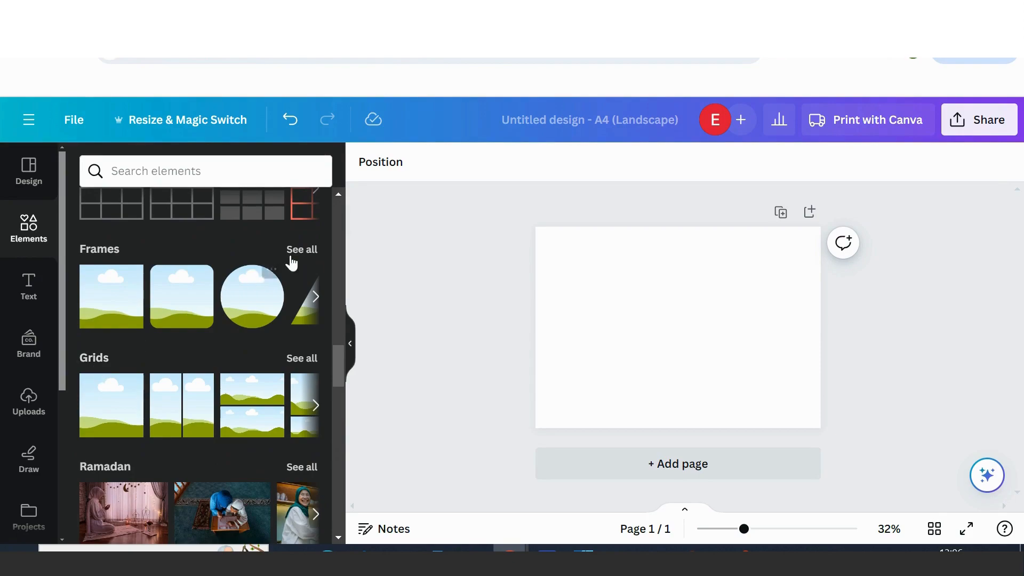
click(307, 246)
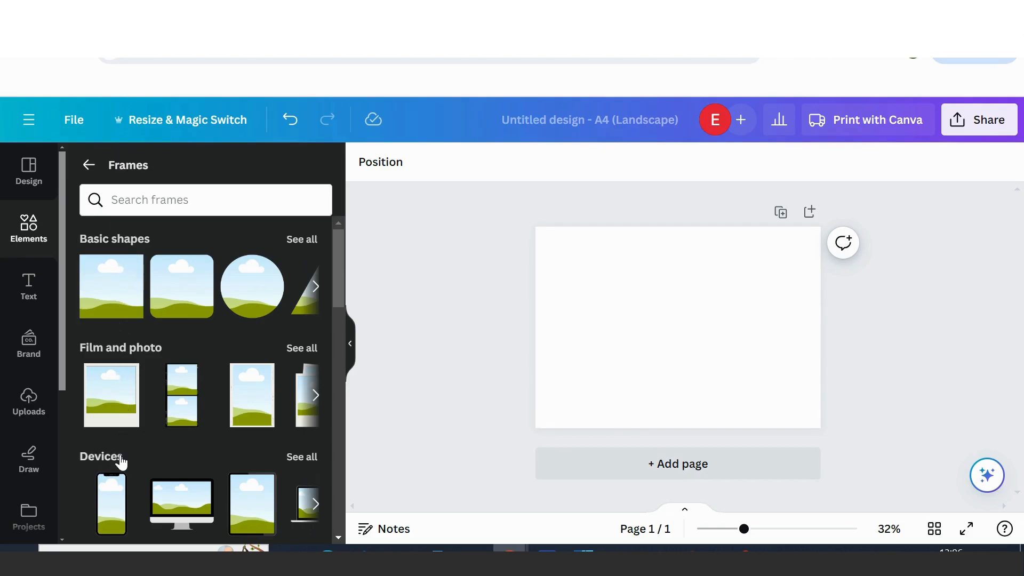
scroll(121, 464, down, 9)
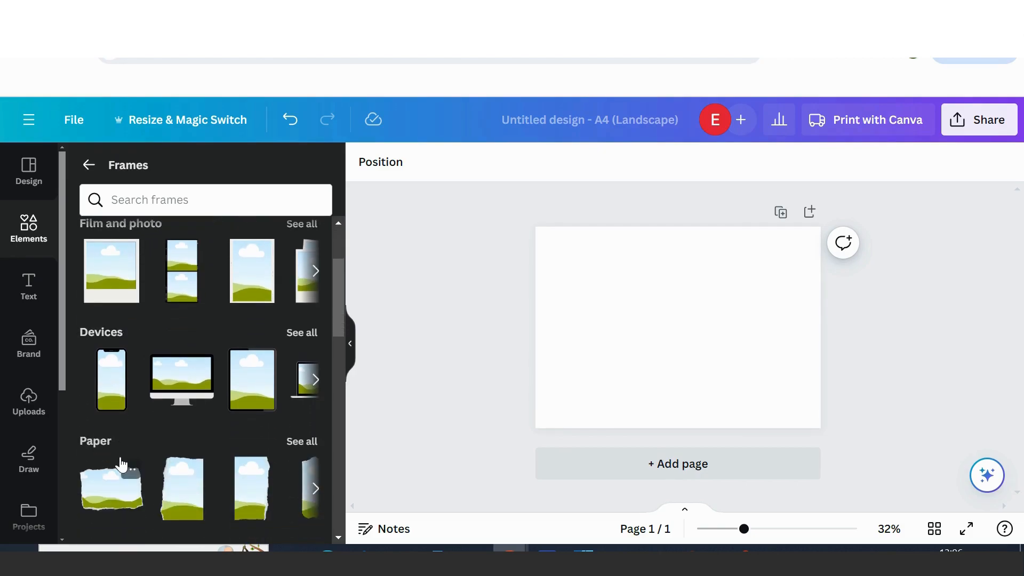
scroll(121, 464, down, 5)
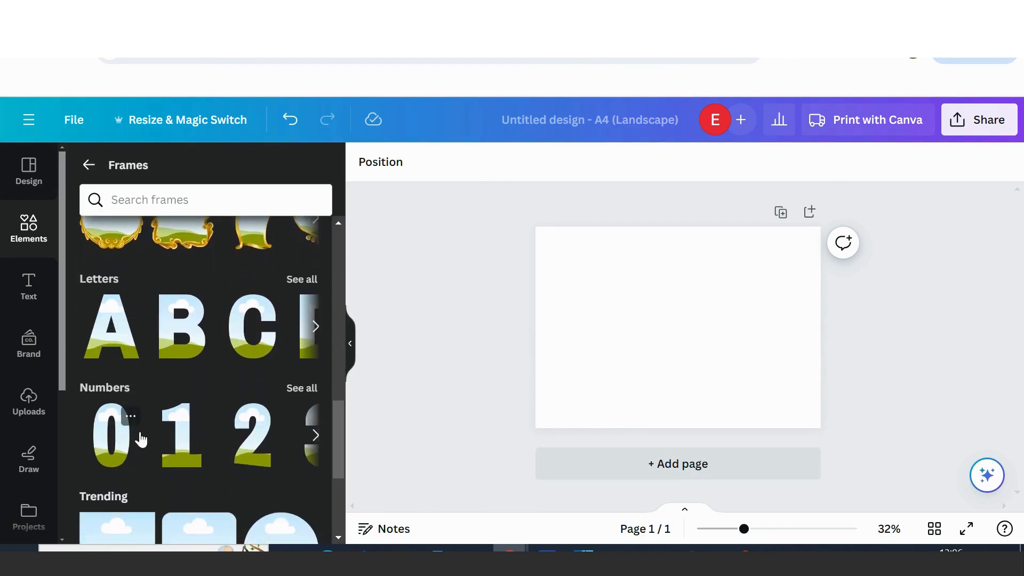
scroll(141, 440, down, 5)
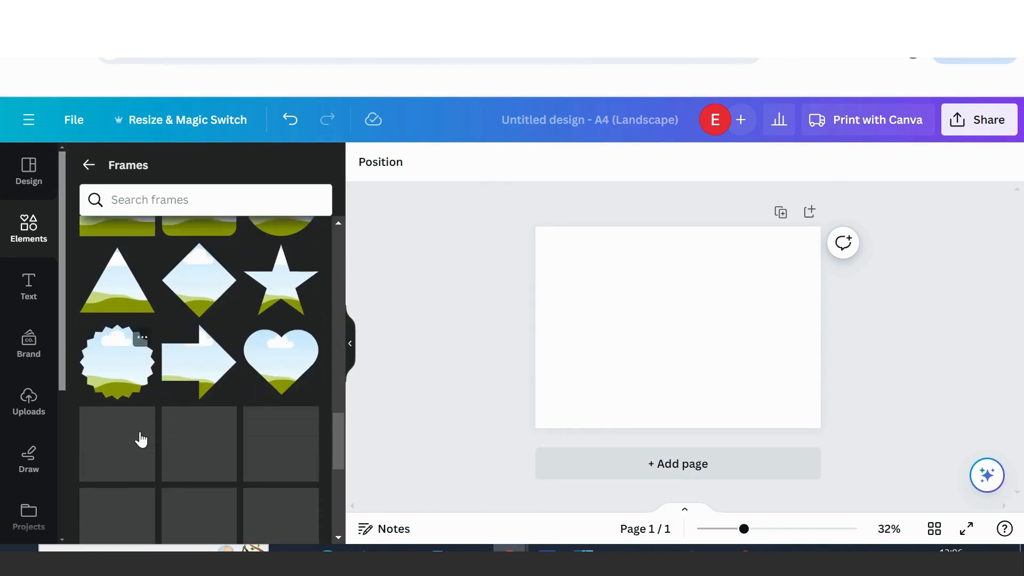
scroll(142, 438, up, 2)
scroll(142, 434, up, 4)
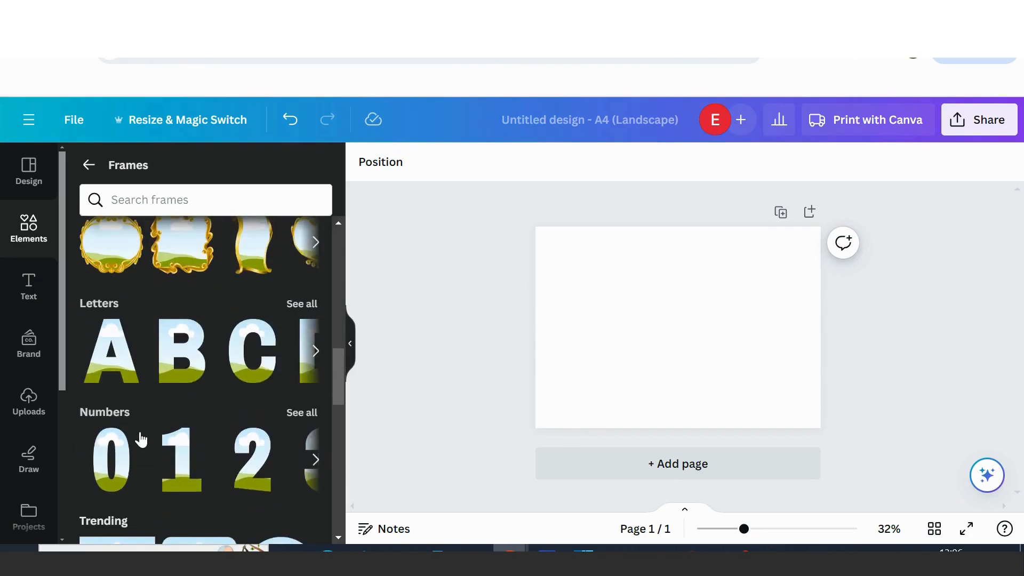
- Look through all the letter-shaped frame styles in the Letters category, and return to the Frames collection
click(302, 304)
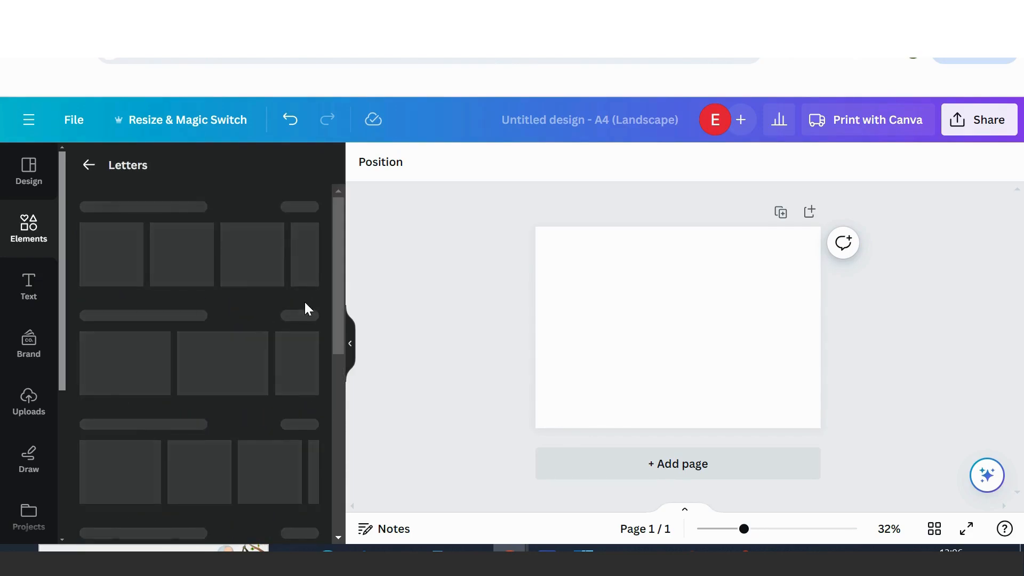
scroll(234, 366, down, 2)
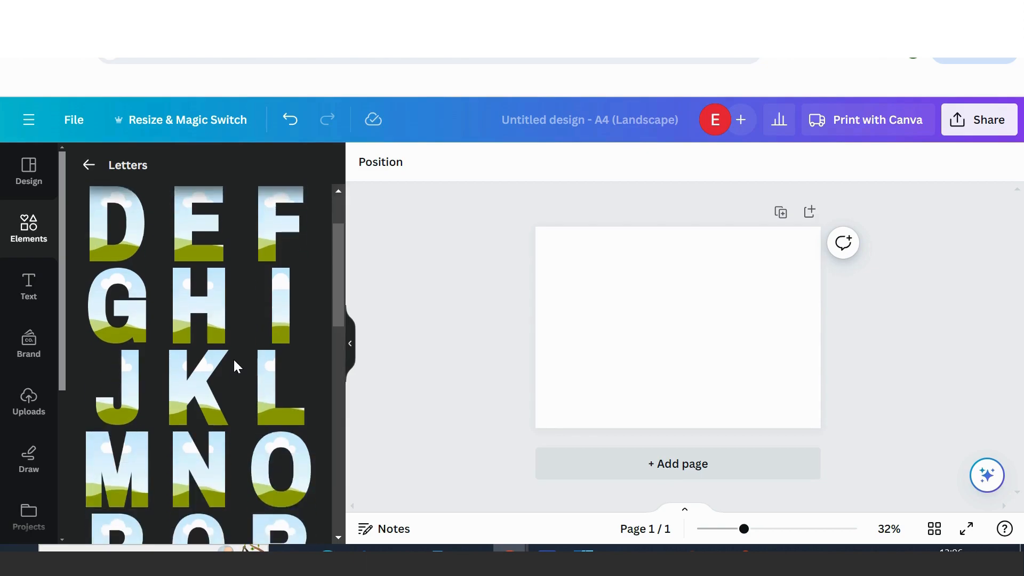
scroll(234, 367, down, 6)
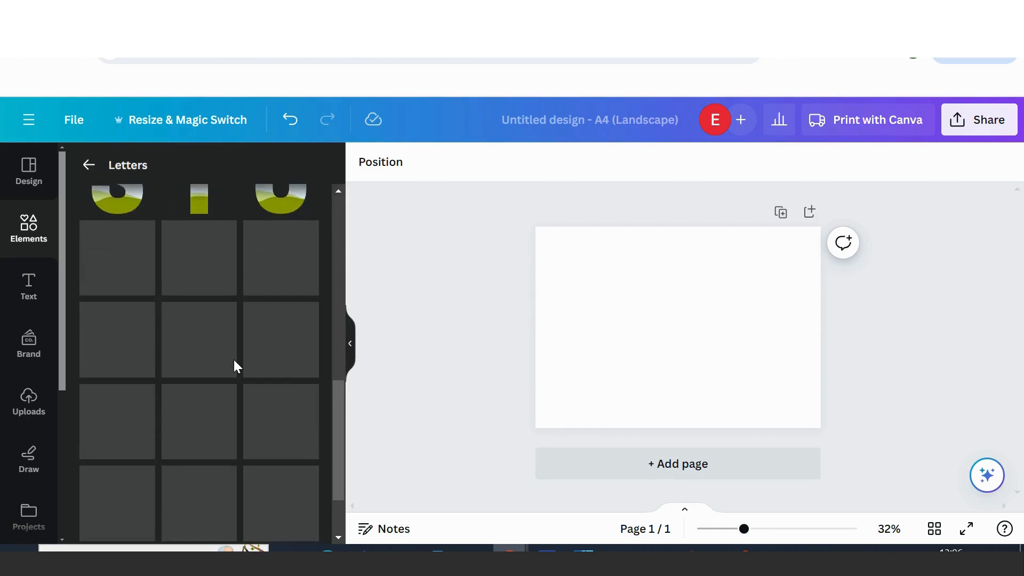
scroll(234, 367, down, 6)
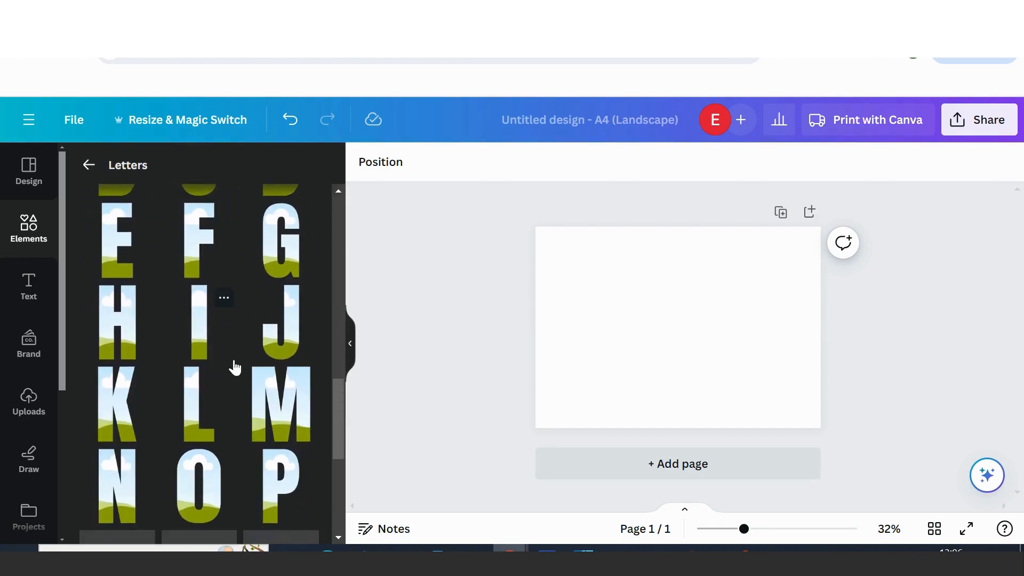
scroll(234, 367, down, 5)
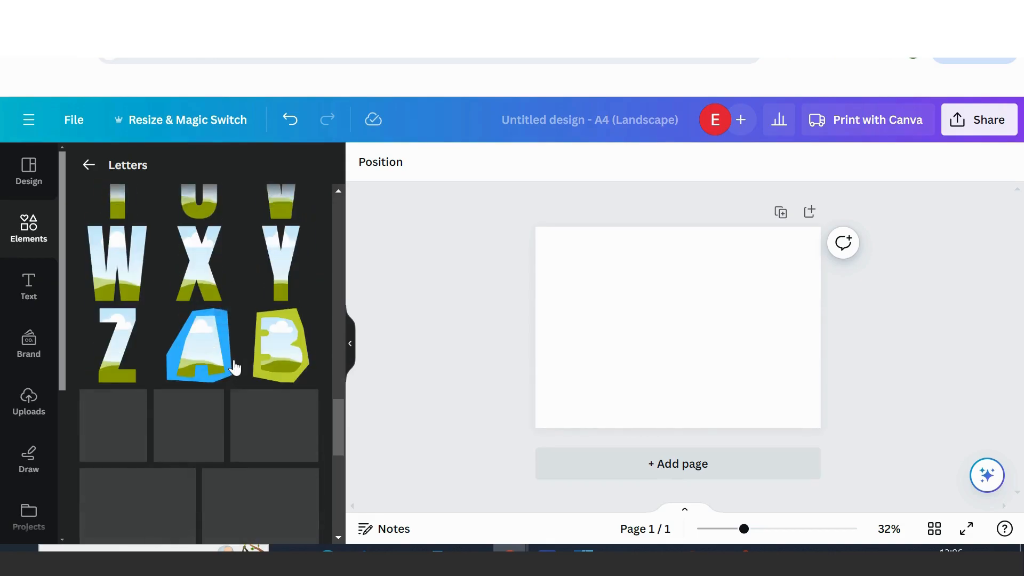
scroll(235, 363, down, 4)
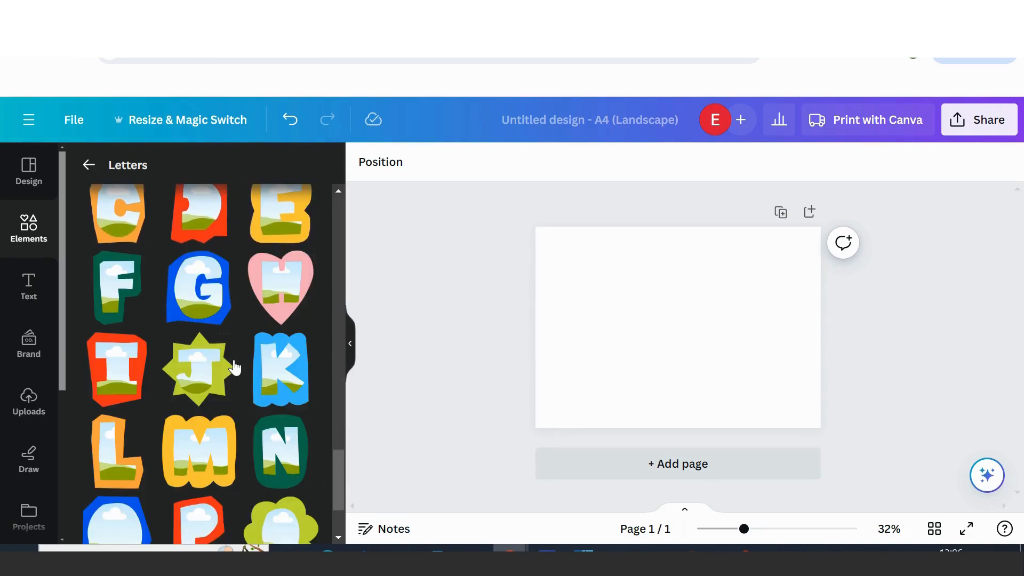
scroll(234, 366, down, 4)
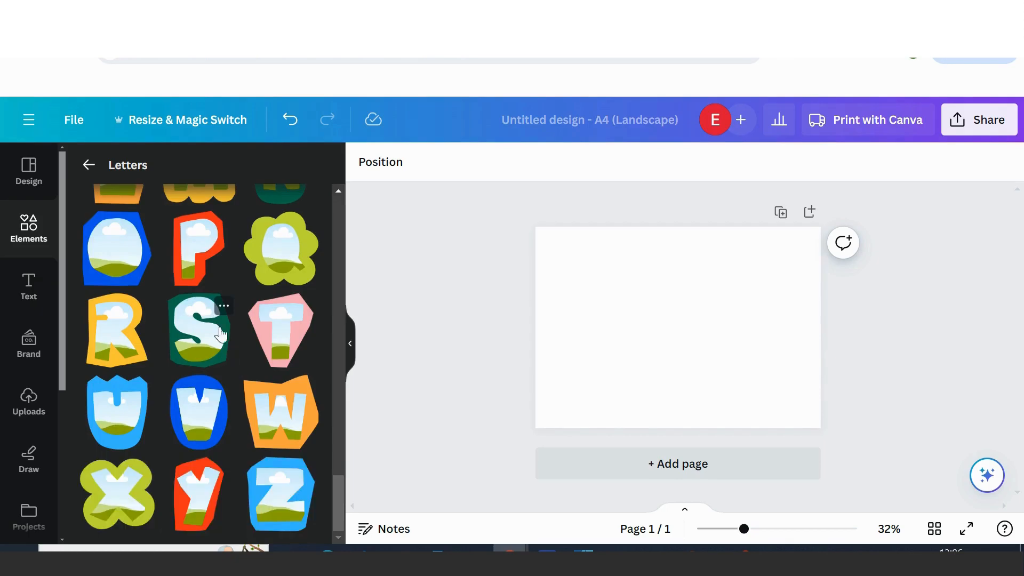
click(90, 166)
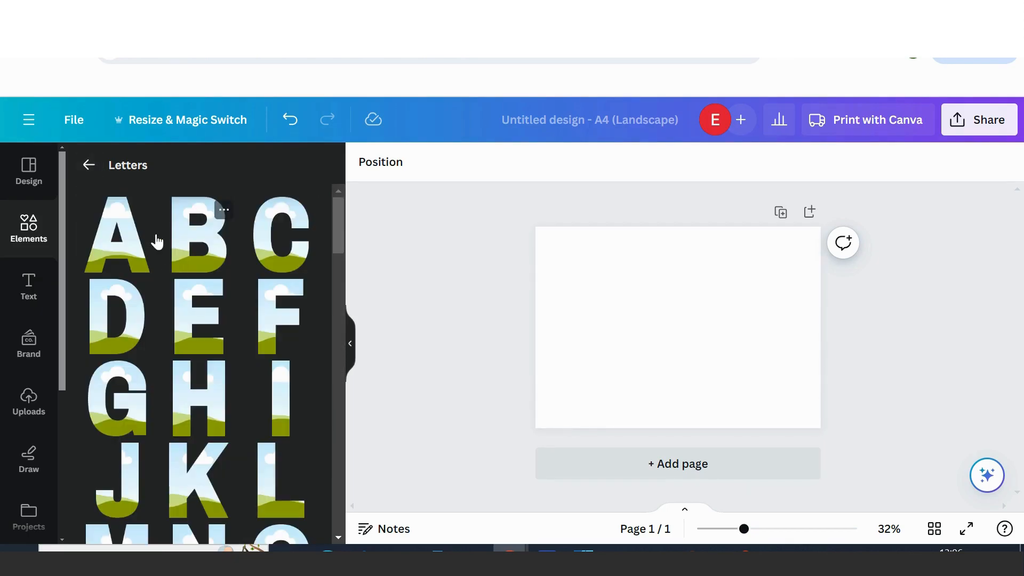
click(89, 167)
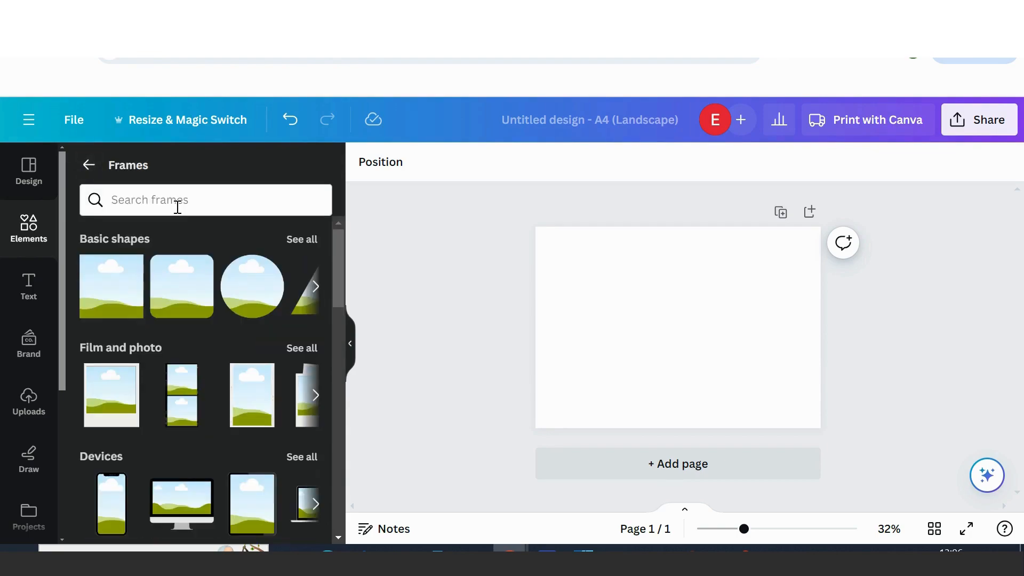
- Search the frames for "letter a" and look through the matching designs
click(177, 206)
text(letter a)
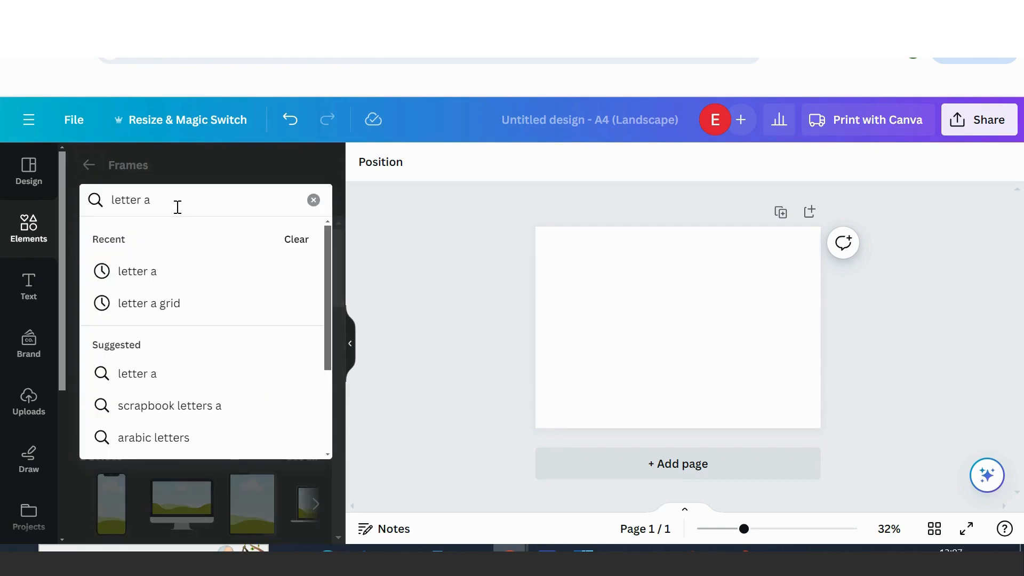
key(Return)
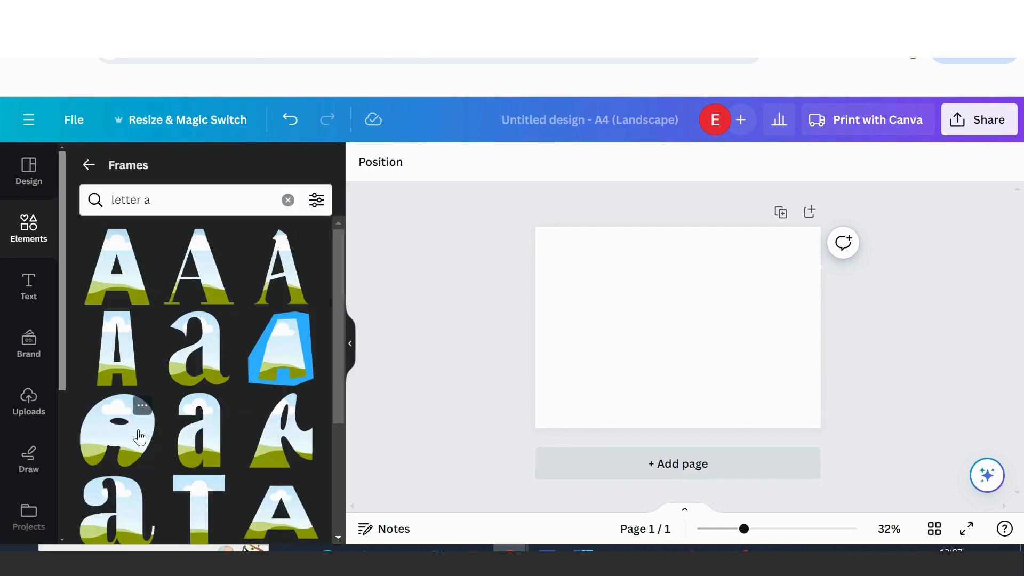
scroll(140, 438, down, 1)
scroll(140, 437, down, 5)
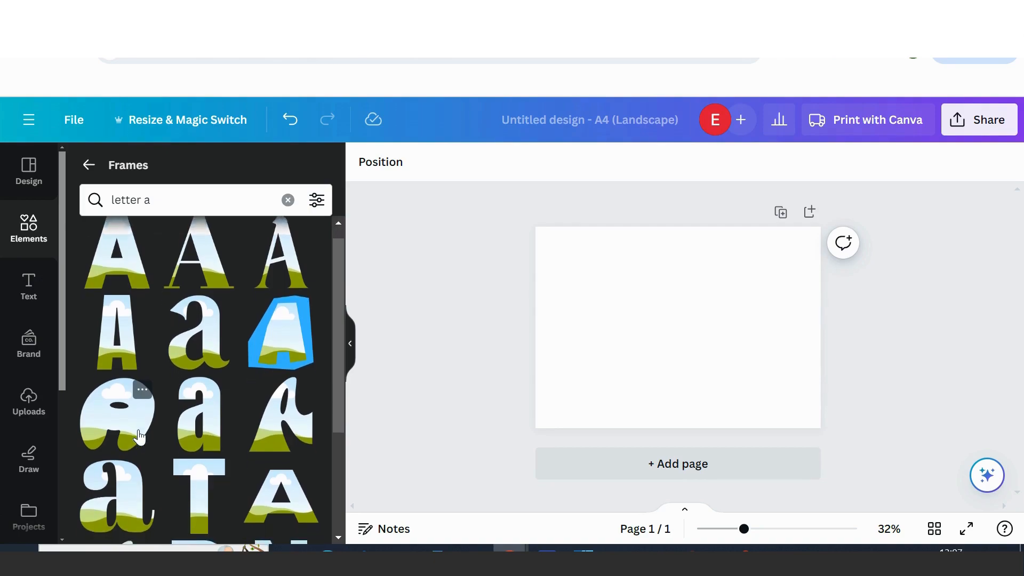
scroll(138, 436, down, 3)
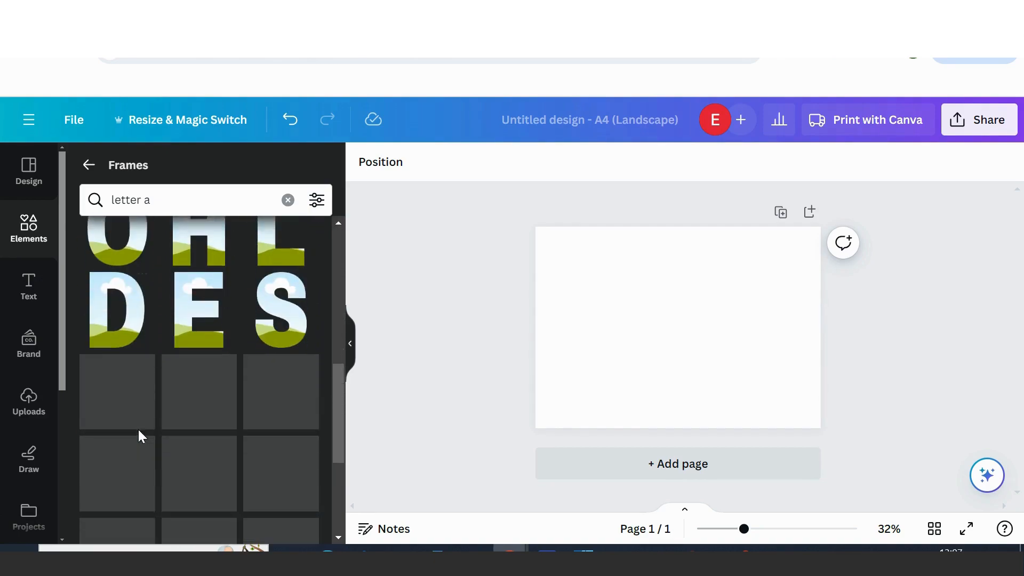
scroll(138, 427, up, 4)
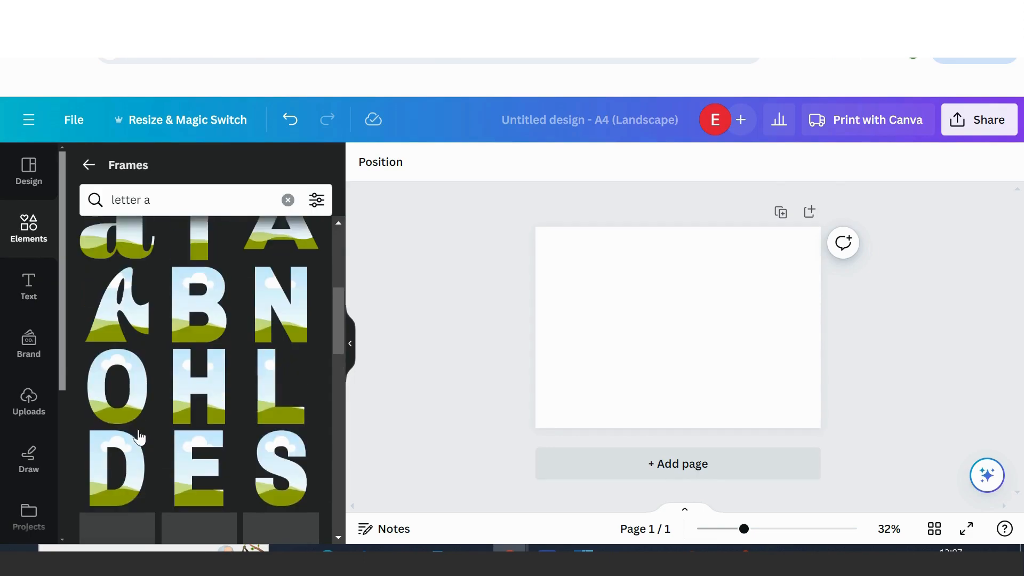
- Add two D frames and one A frame in the plain bold style from the Letters frame category to the page
click(91, 171)
scroll(168, 369, down, 15)
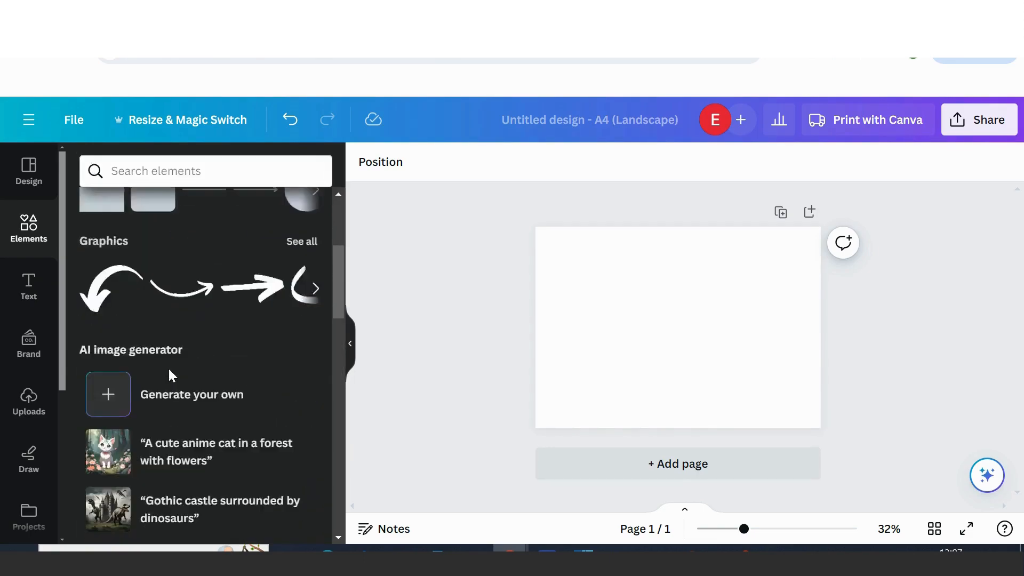
scroll(168, 369, down, 7)
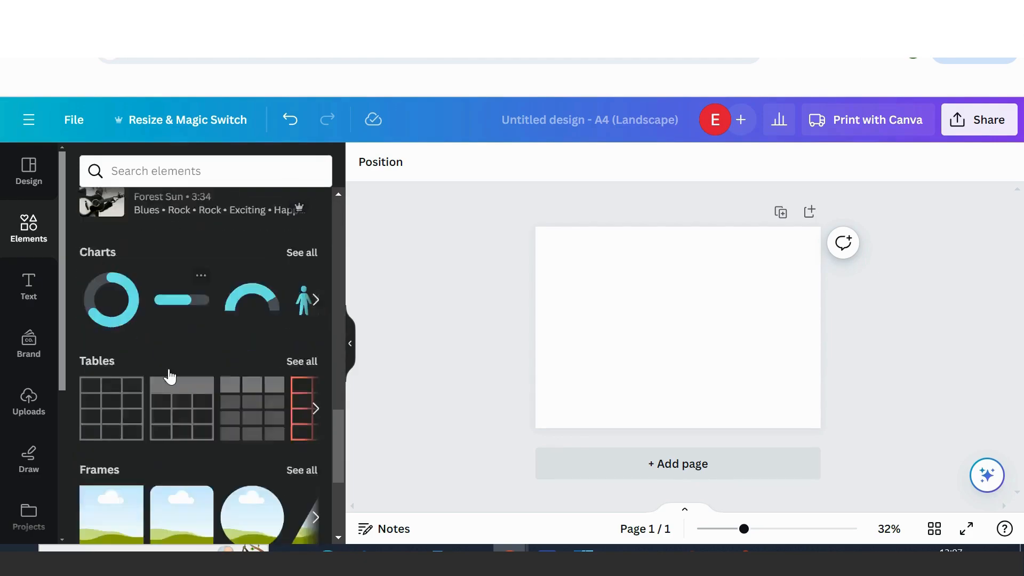
click(301, 284)
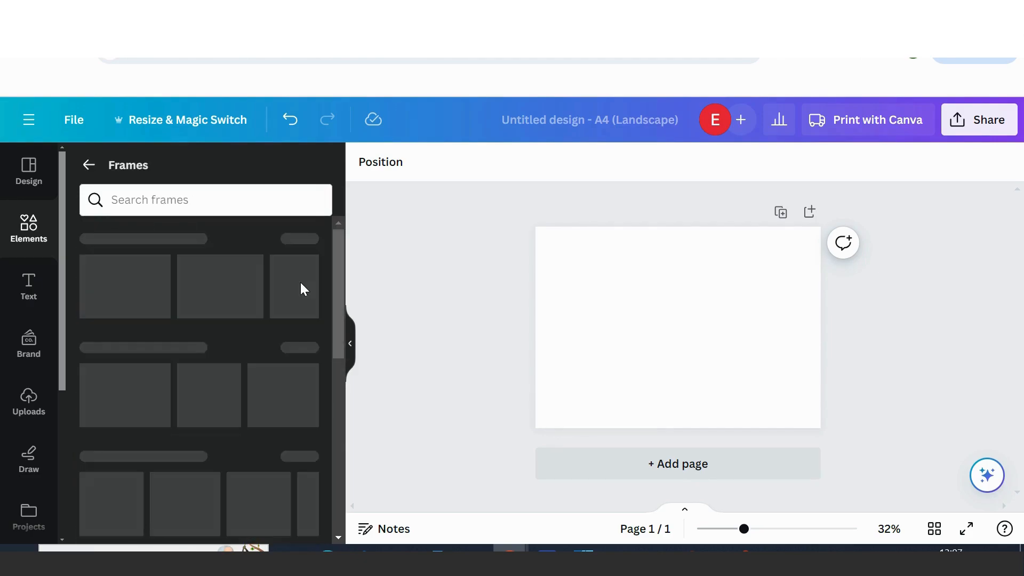
scroll(233, 361, down, 3)
scroll(232, 360, down, 7)
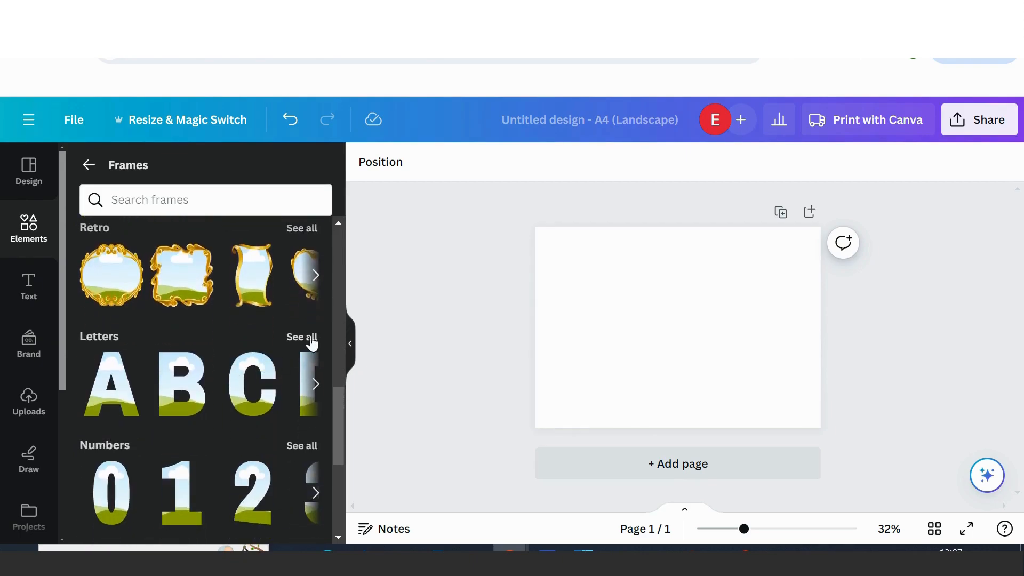
click(312, 344)
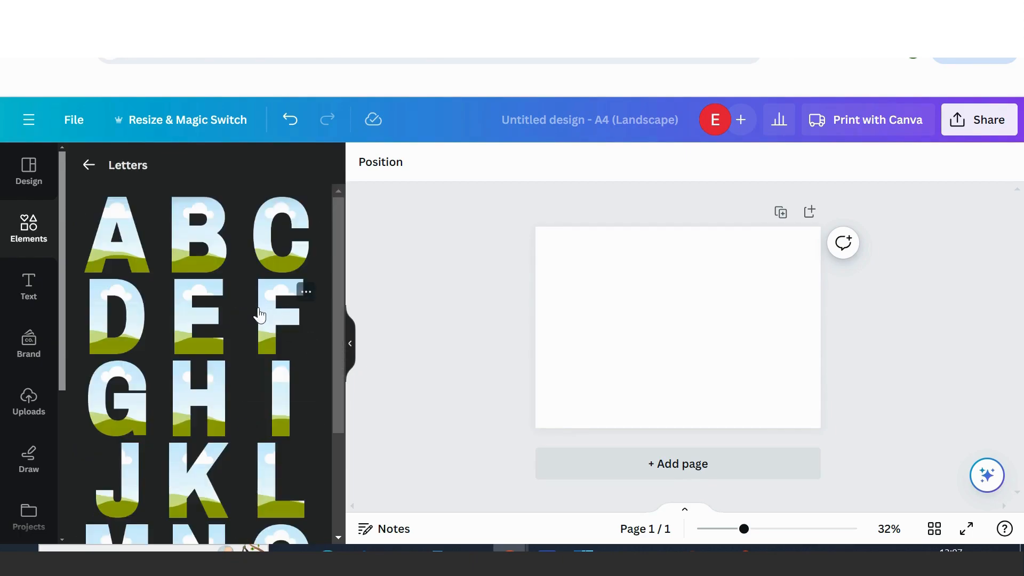
click(139, 317)
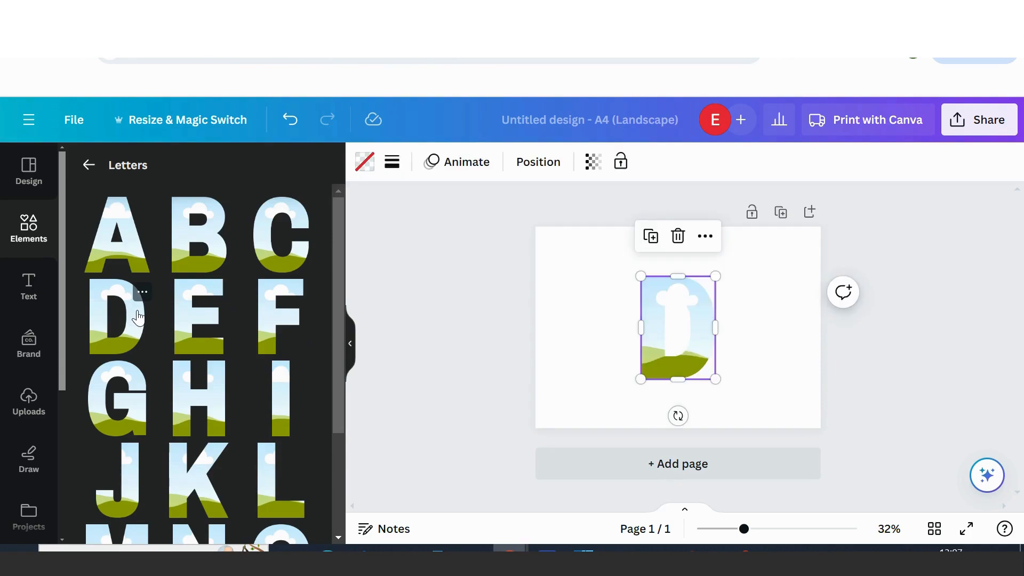
click(131, 236)
click(102, 348)
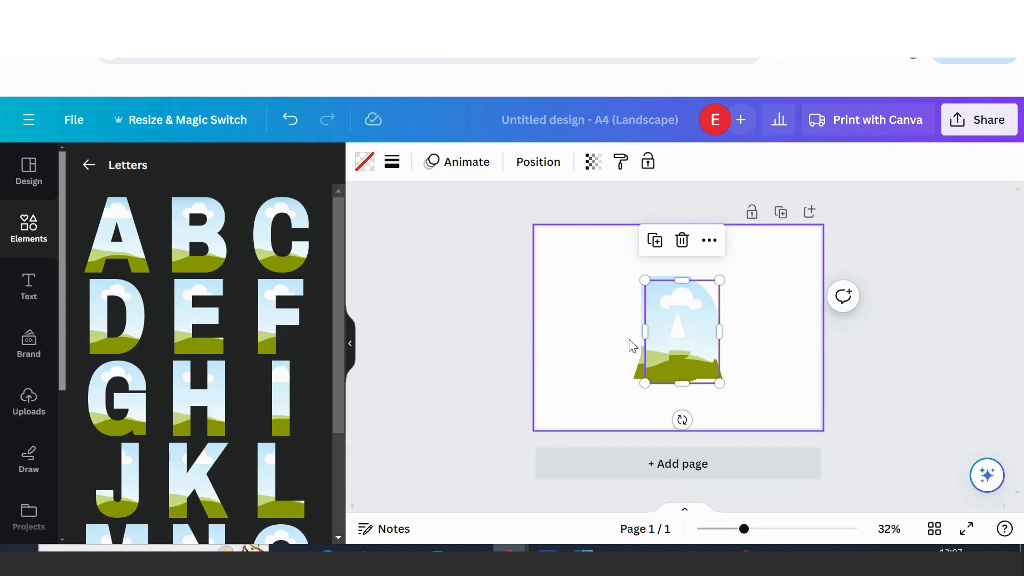
- Arrange the three letter frames side by side in one row to spell DAD, with the A in the middle
drag(683, 336, 671, 392)
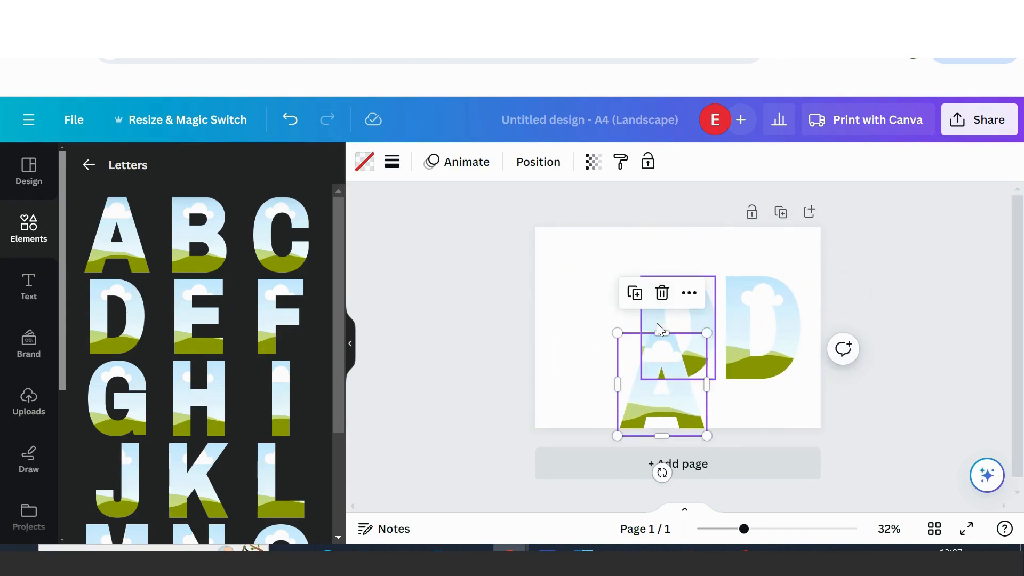
drag(662, 328, 564, 327)
drag(676, 361, 680, 299)
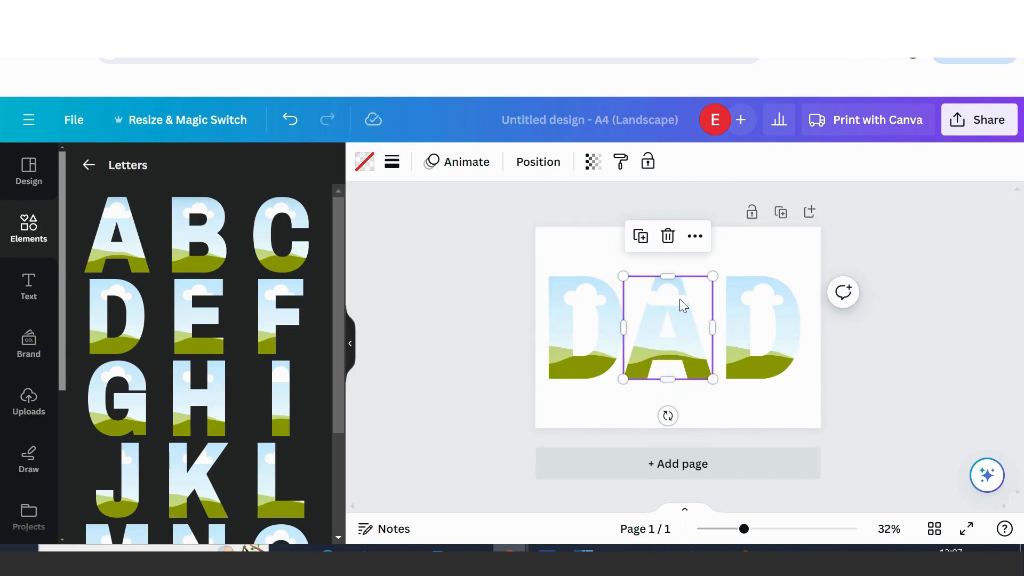
- Select all three letter frames together and space them evenly in the horizontal direction
click(597, 327)
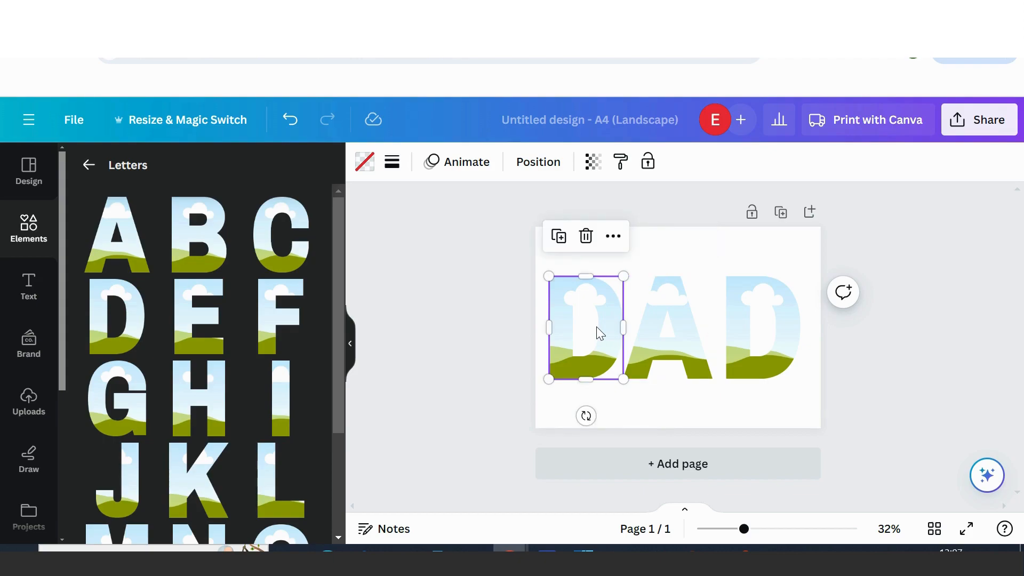
shift+click(668, 315)
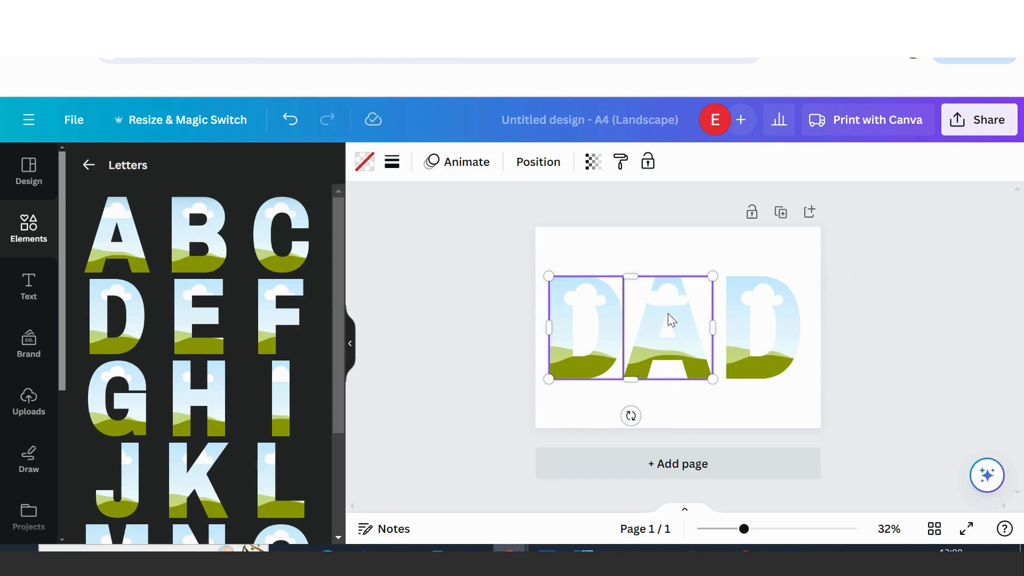
shift+click(762, 311)
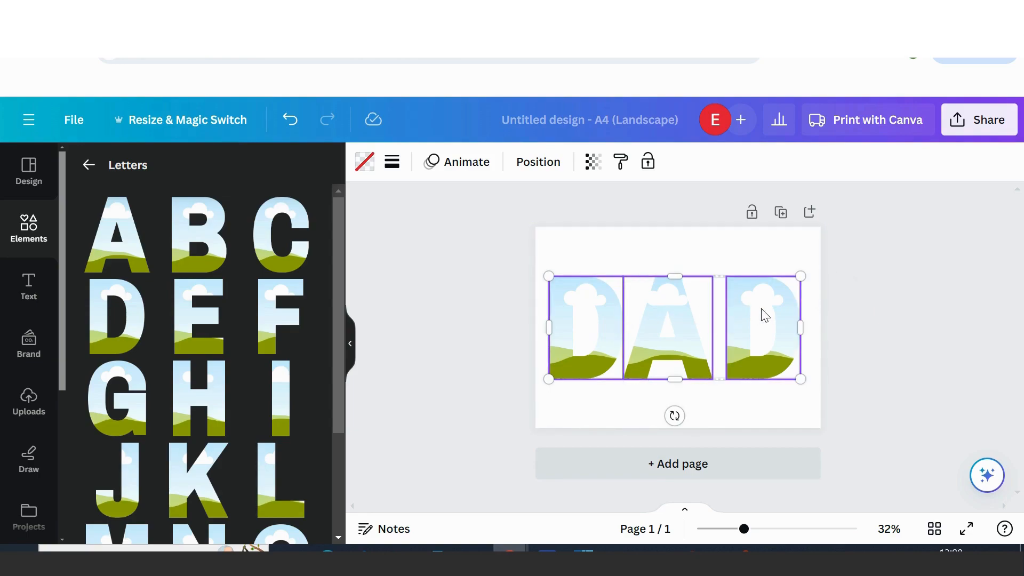
click(528, 166)
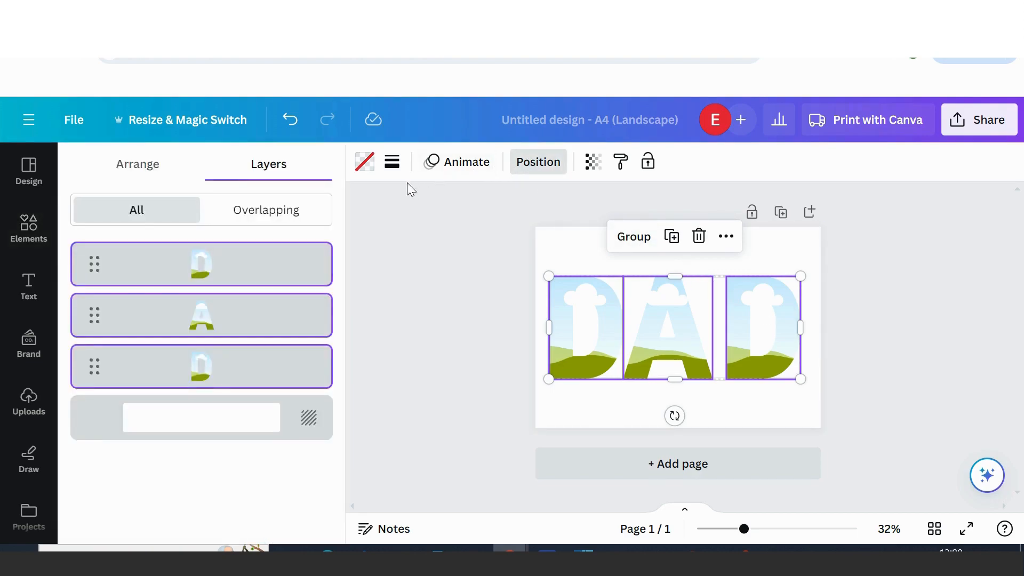
click(148, 170)
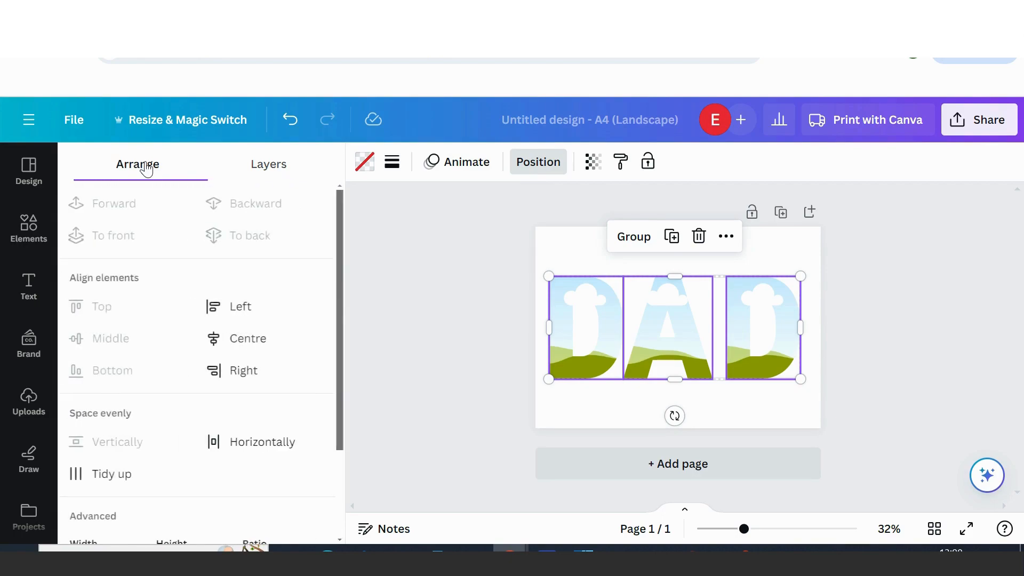
click(280, 167)
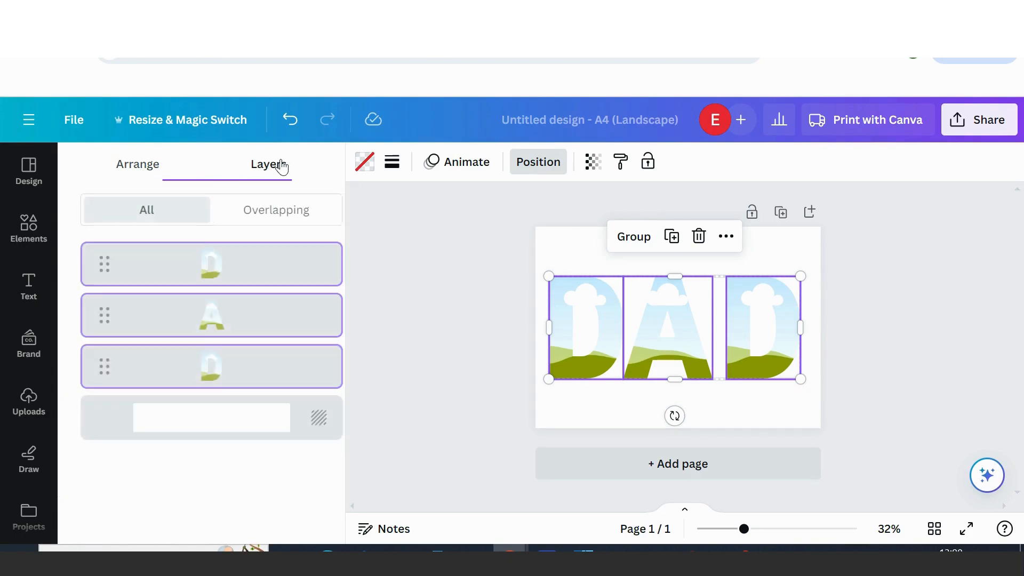
click(144, 167)
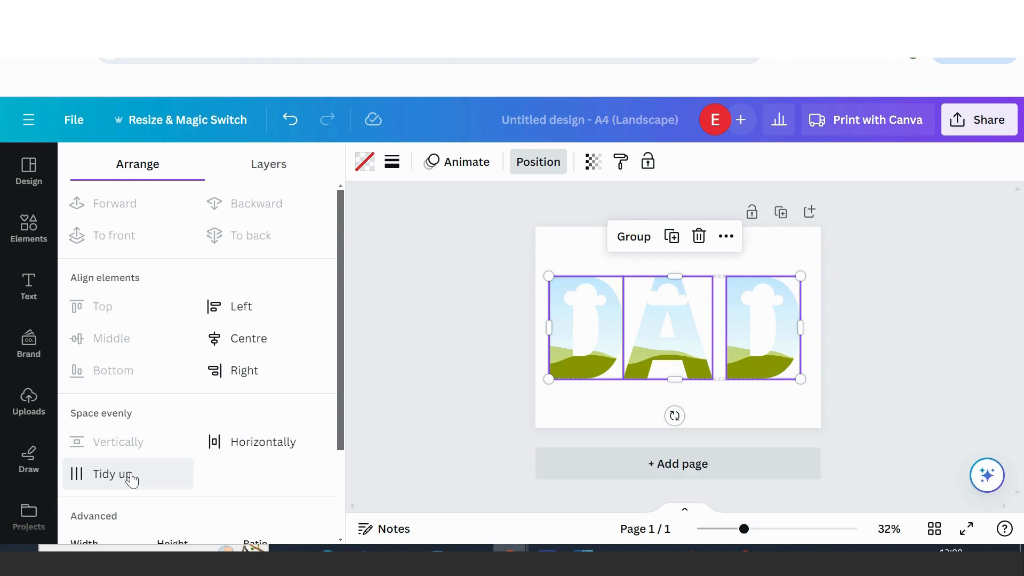
click(249, 447)
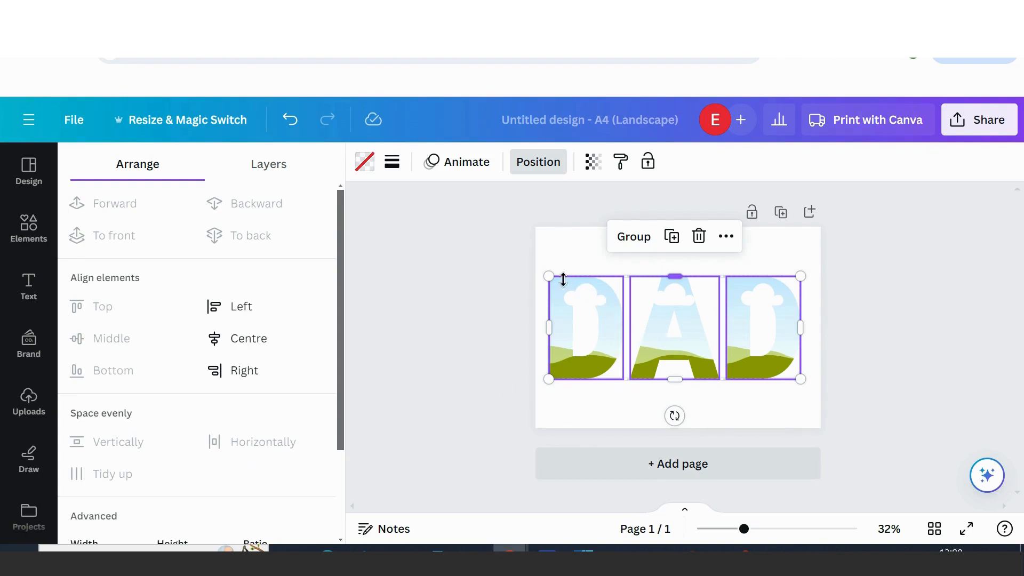
- Enlarge the three letter frames together to nearly the full page width, centre them horizontally on the page, and deselect them
drag(549, 277, 536, 270)
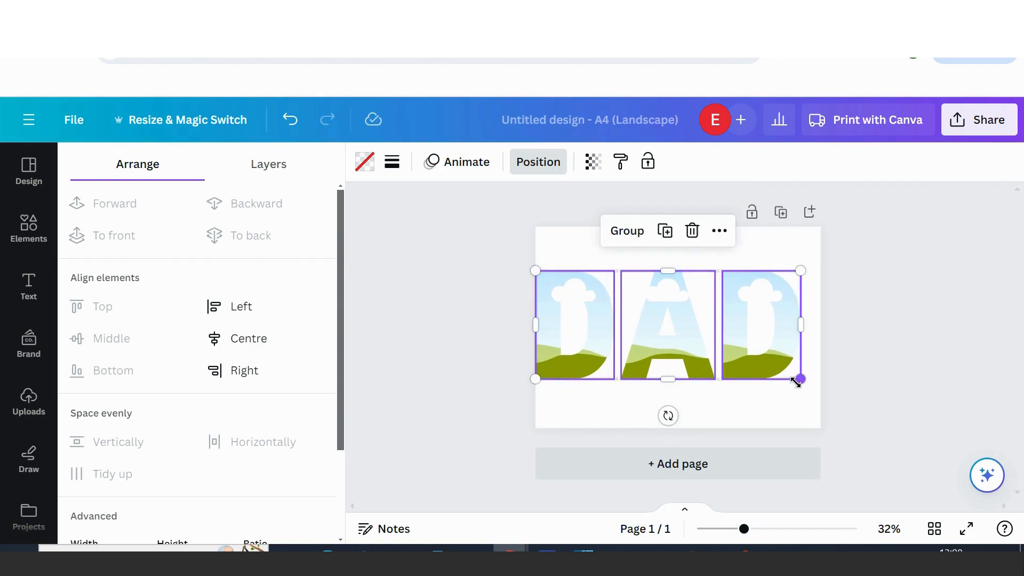
drag(798, 382, 809, 388)
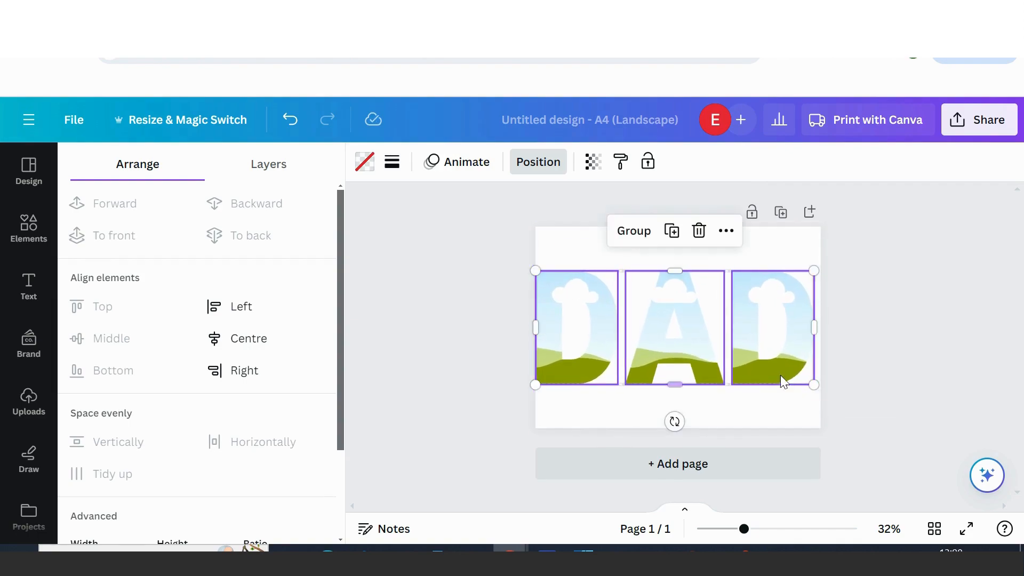
drag(681, 338, 686, 338)
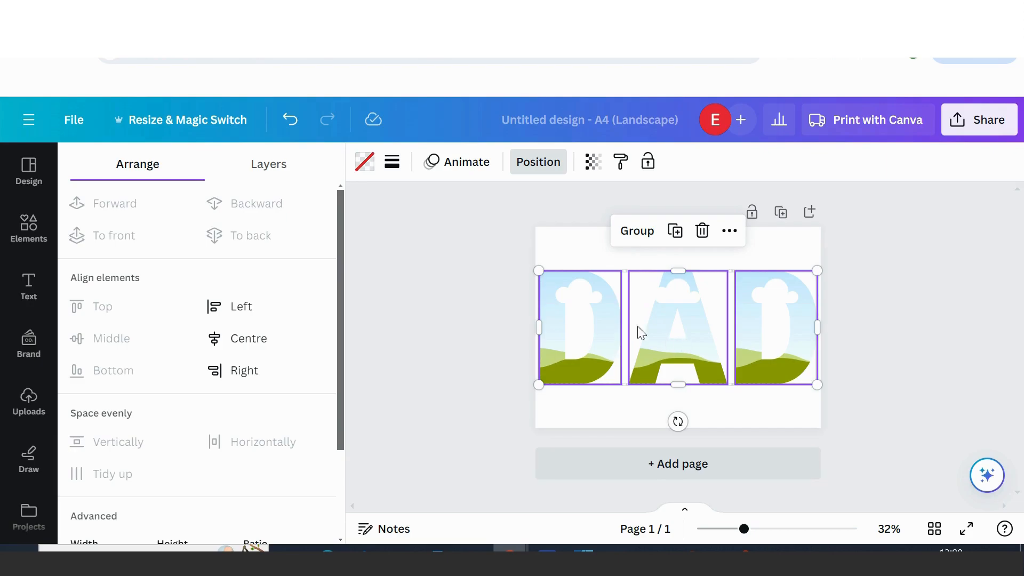
click(472, 292)
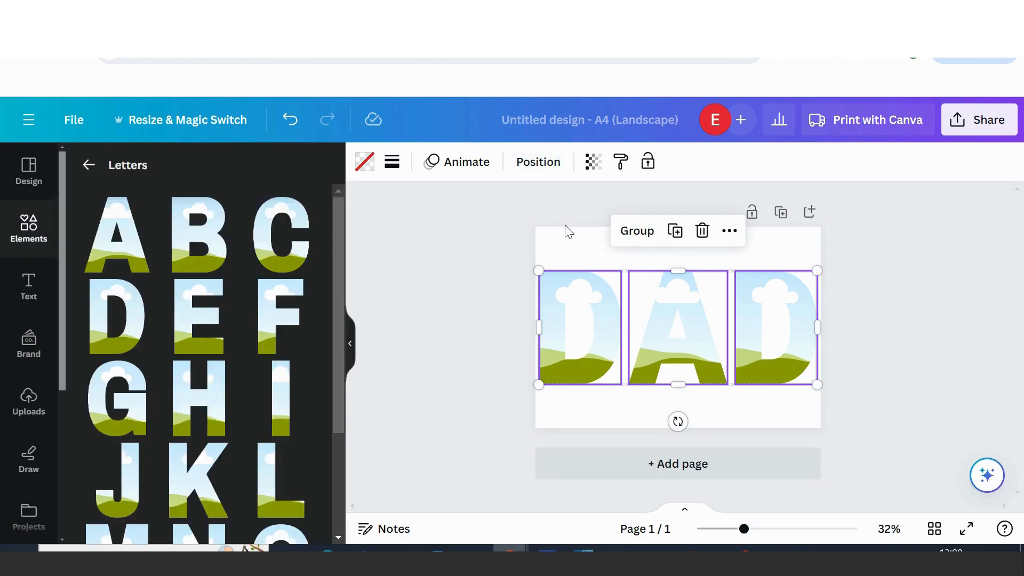
click(569, 249)
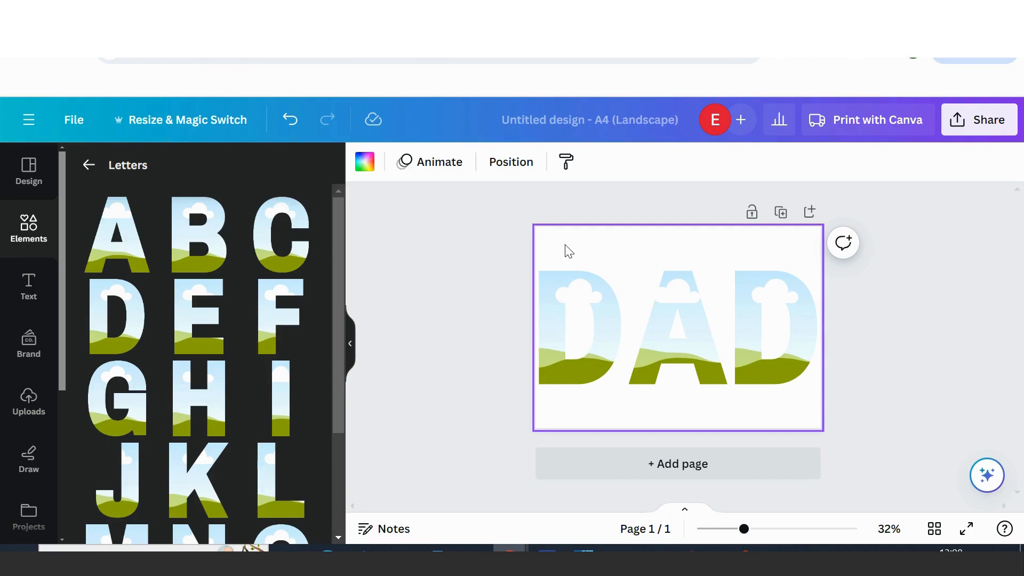
- Upload the dog photos millie, millie 1, millie 2, millie 3 and millie 5 from the computer's Pictures folder
click(21, 400)
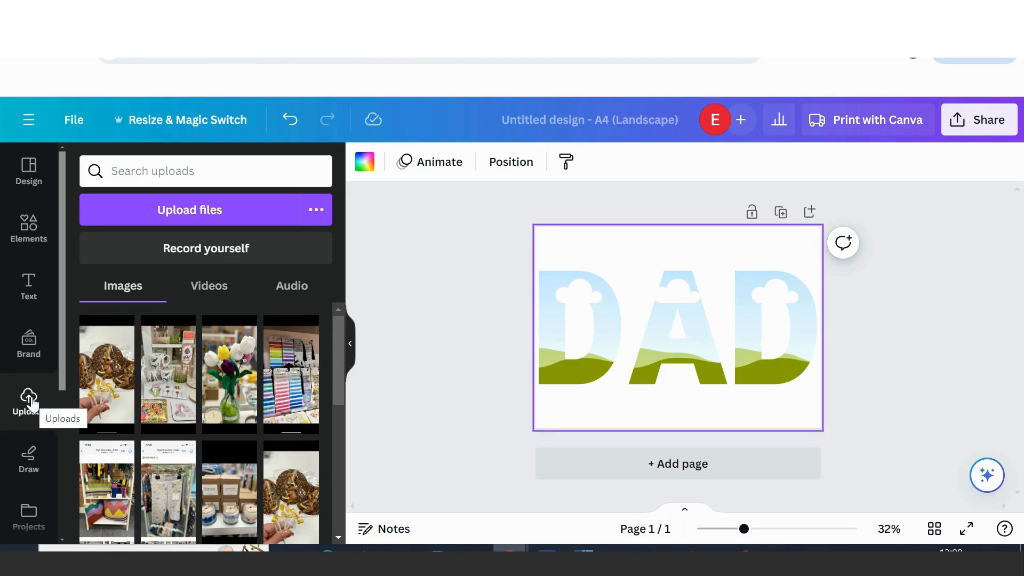
click(175, 217)
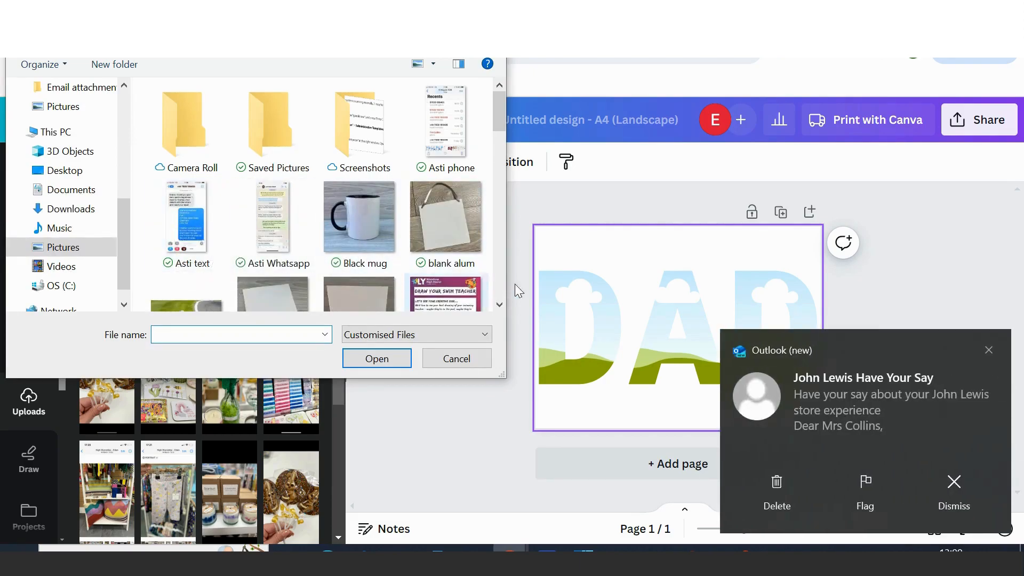
click(990, 350)
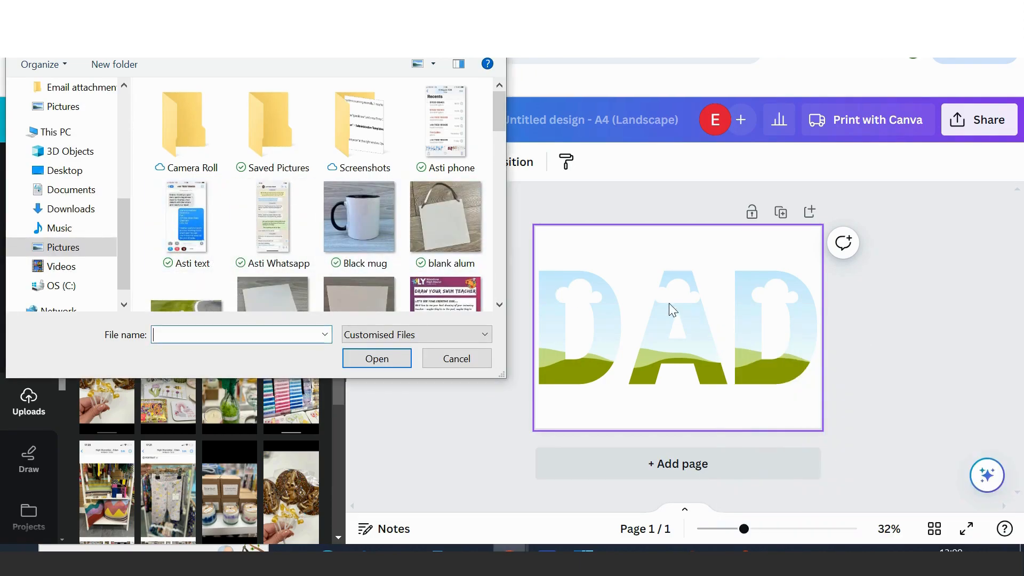
click(500, 304)
drag(499, 305, 499, 304)
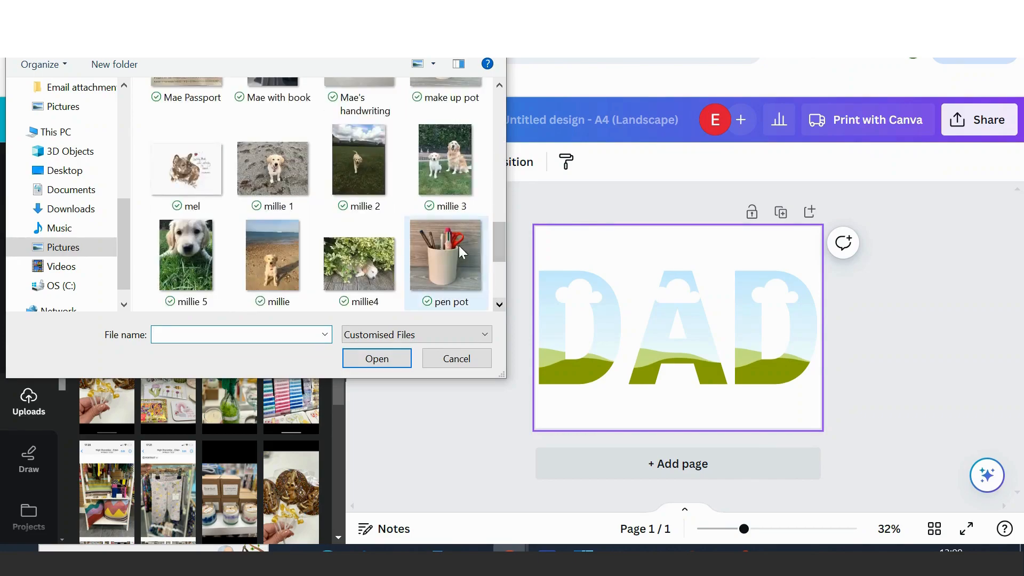
click(277, 162)
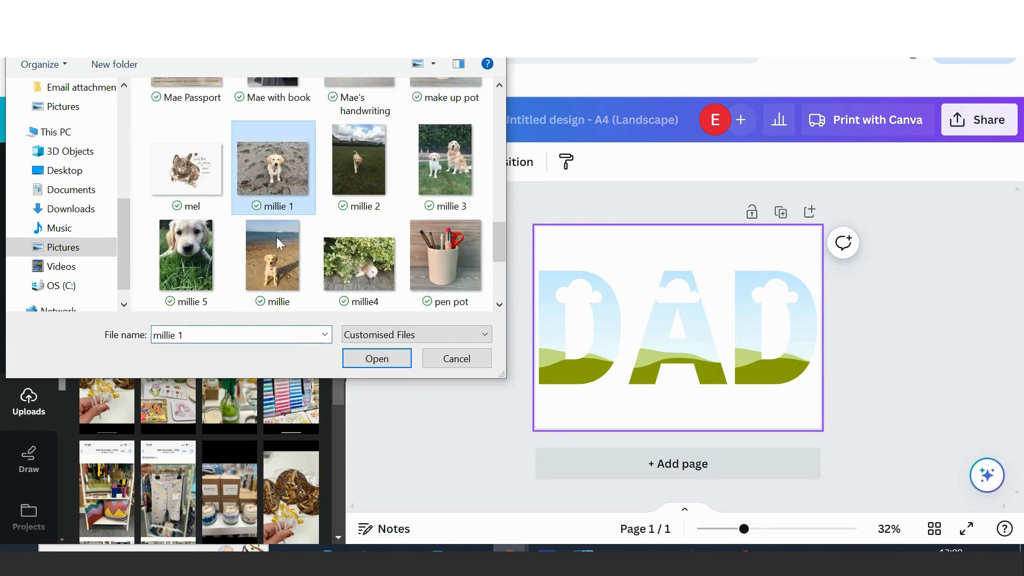
shift+click(277, 261)
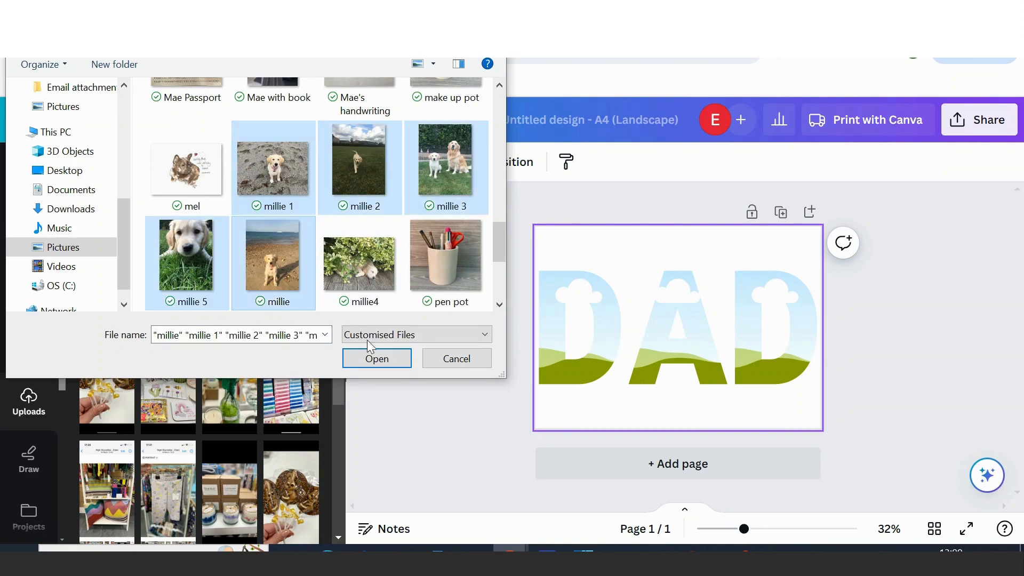
click(383, 360)
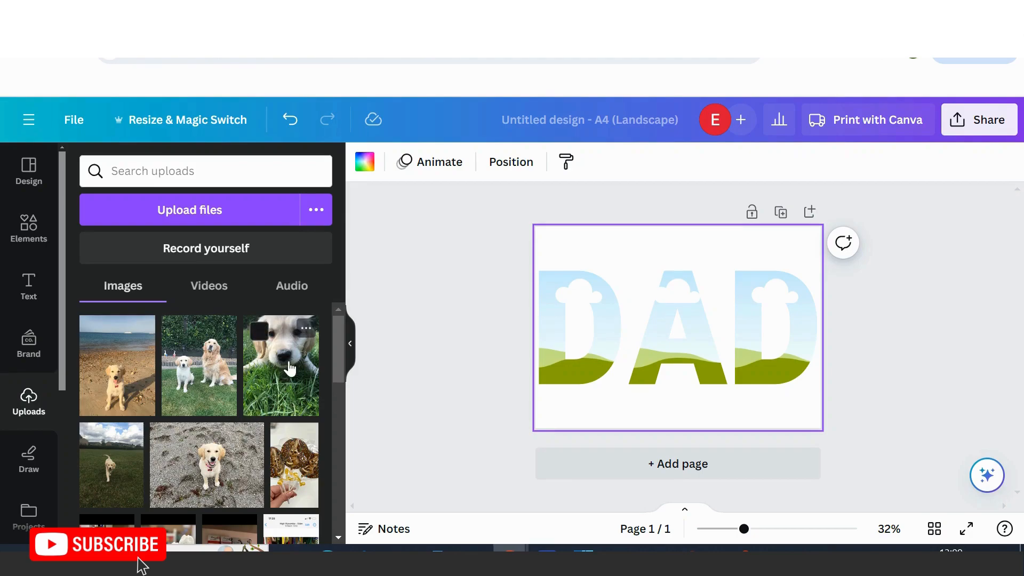
- Fill the first D with the close-up photo of the puppy in the grass, and enlarge the photo within the frame
drag(289, 368, 559, 324)
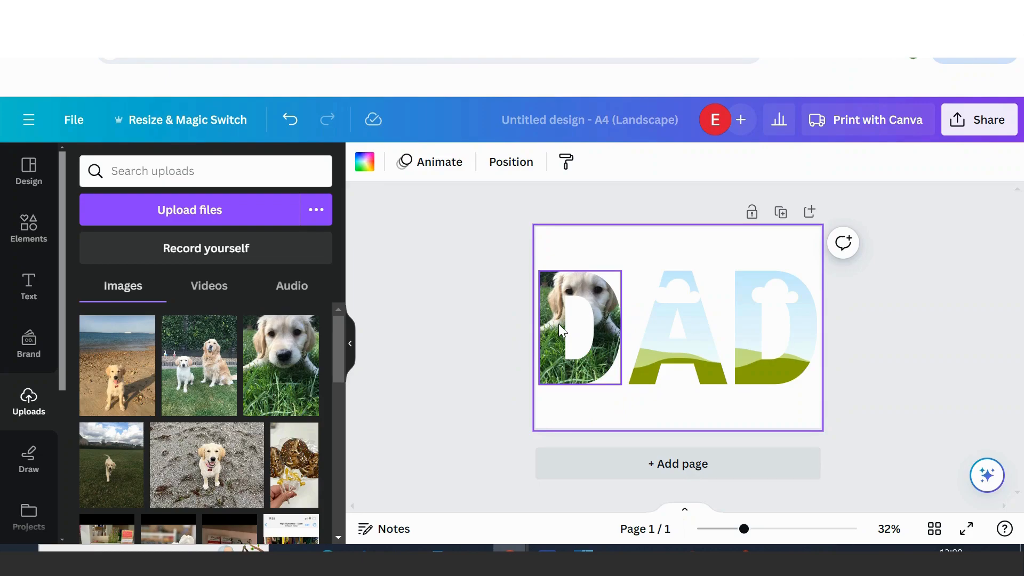
click(558, 324)
double_click(559, 324)
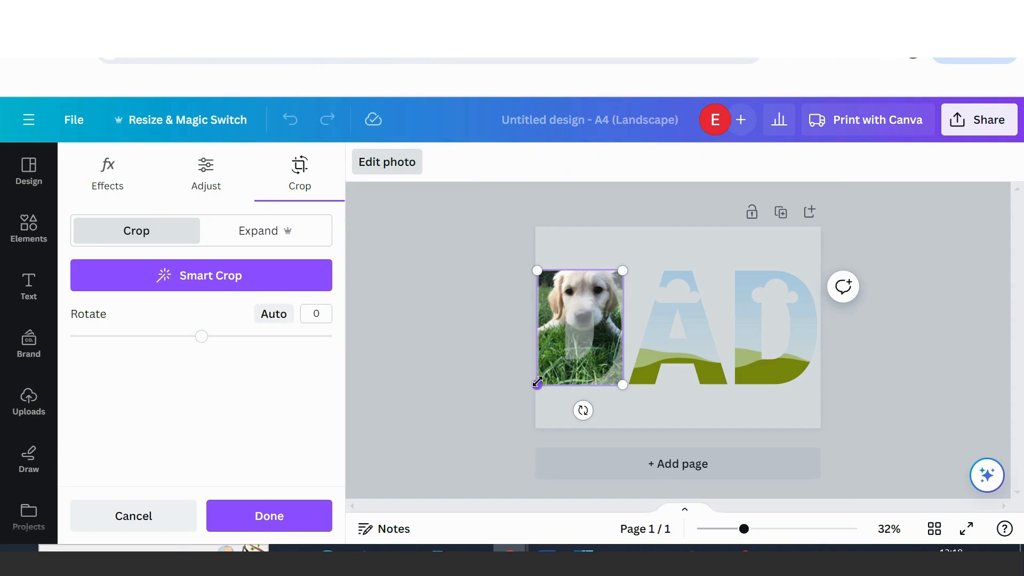
drag(537, 385, 513, 416)
drag(618, 420, 626, 424)
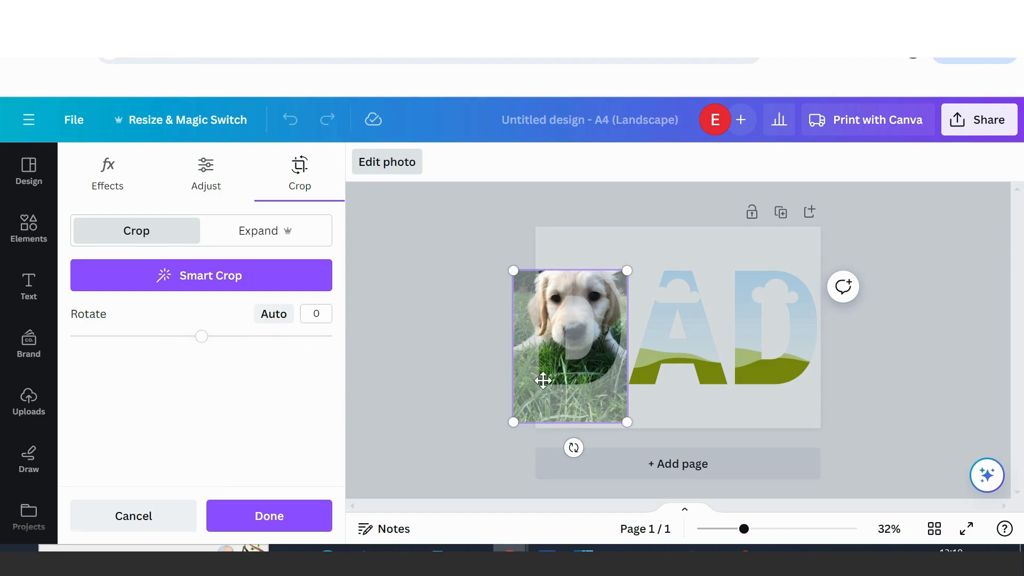
click(268, 523)
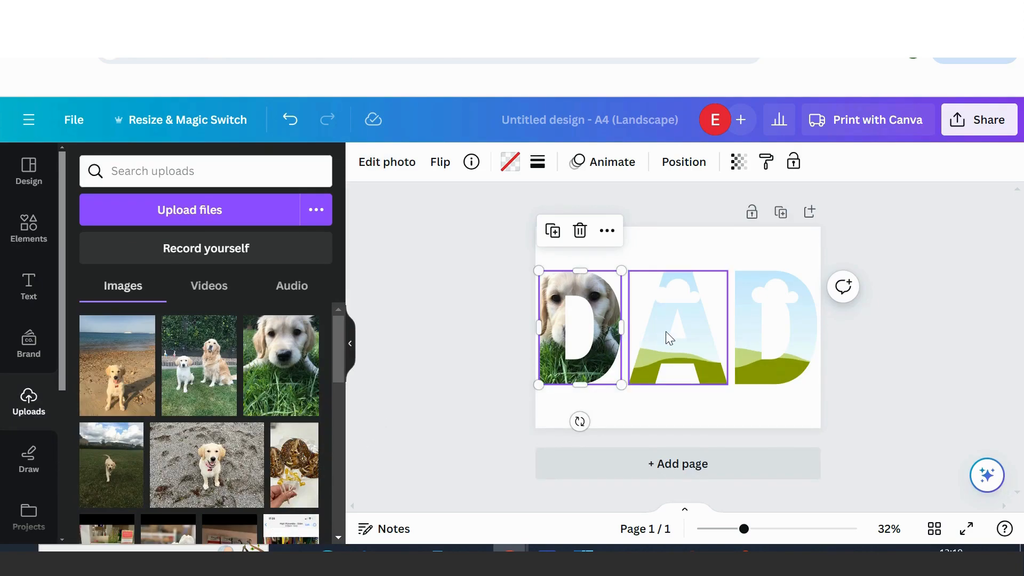
- Fill the A with the photo of the puppy sitting on sand, and enlarge and reposition the photo within the frame
click(207, 474)
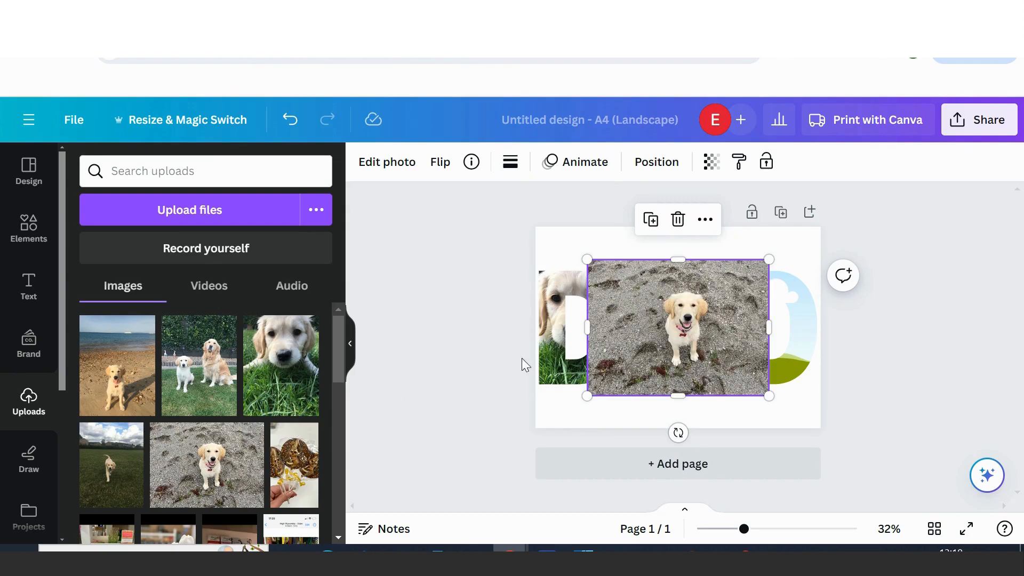
drag(673, 347, 671, 356)
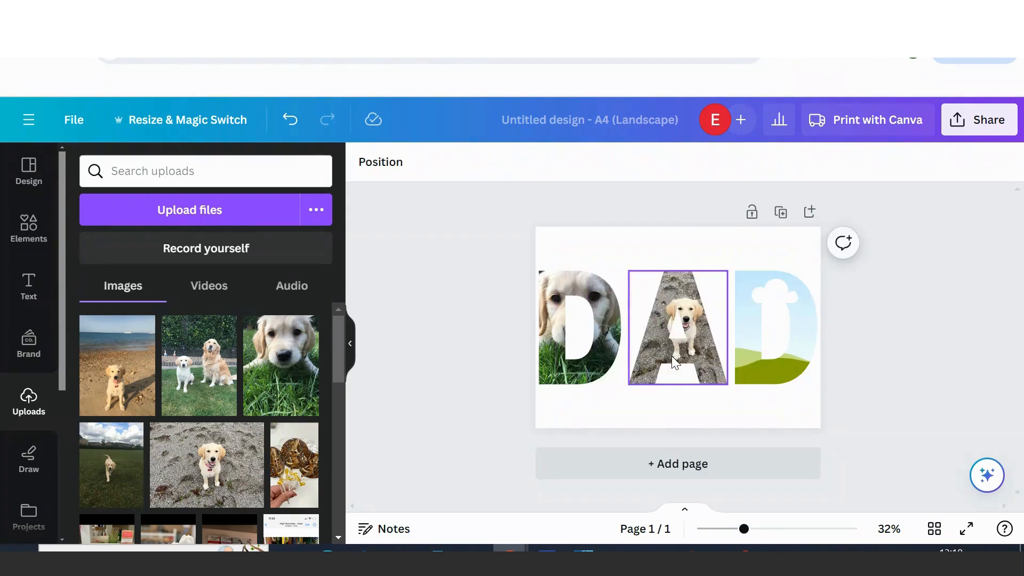
double_click(692, 323)
drag(603, 275, 587, 261)
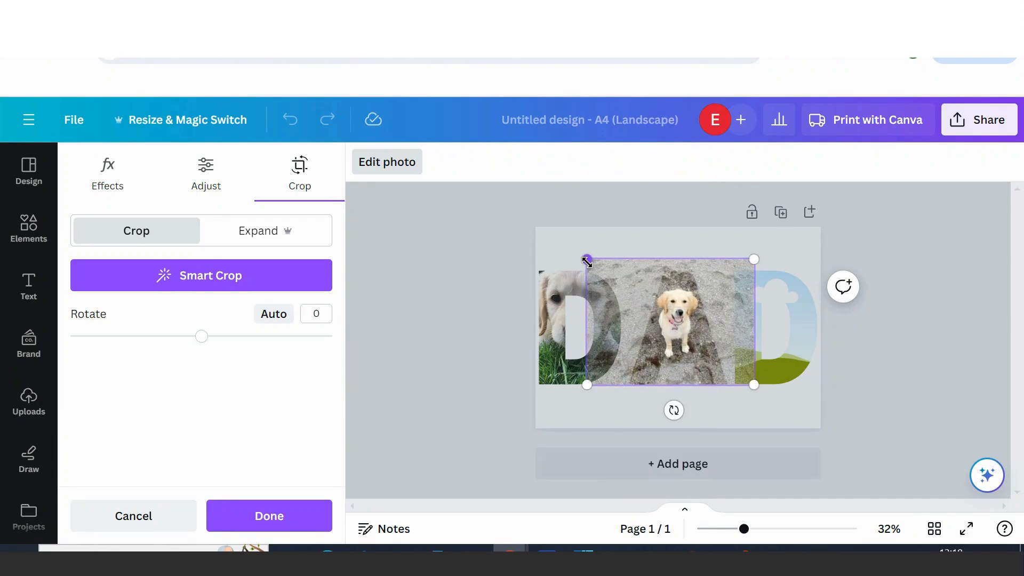
click(488, 406)
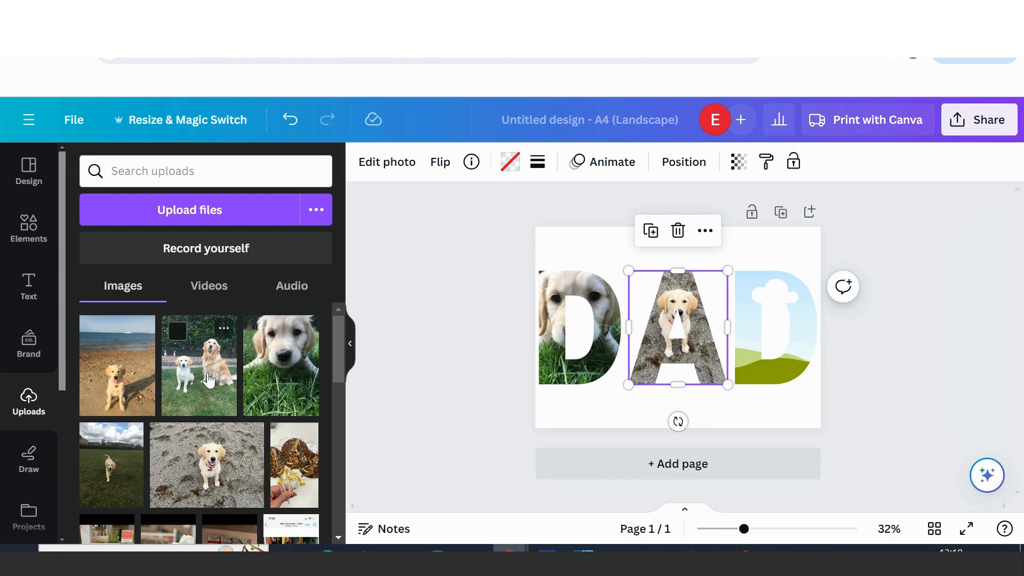
- Fill the last D with the photo of the two dogs on the lawn, and enlarge the photo within the frame
drag(208, 380, 747, 350)
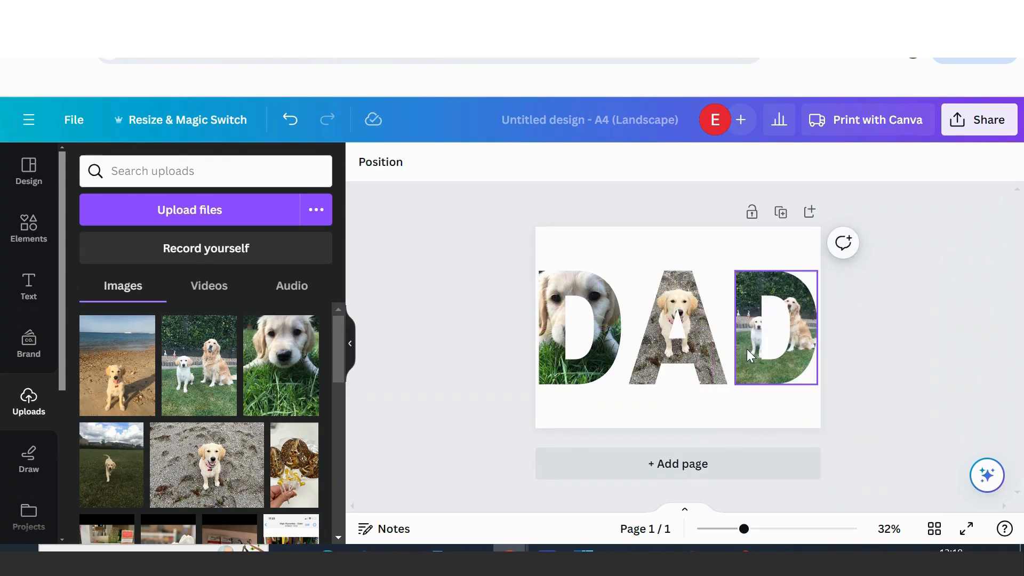
double_click(750, 303)
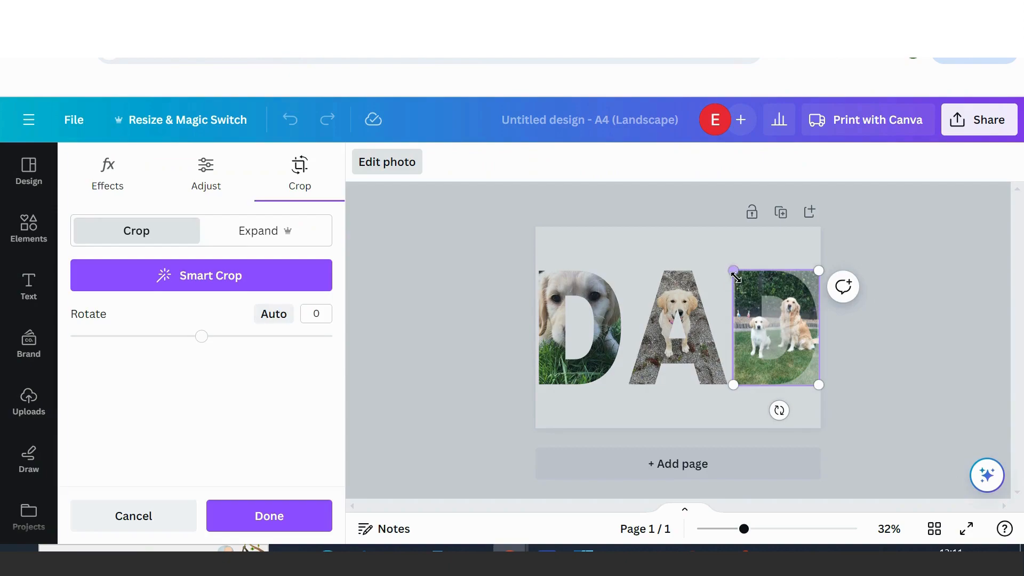
drag(734, 274, 715, 263)
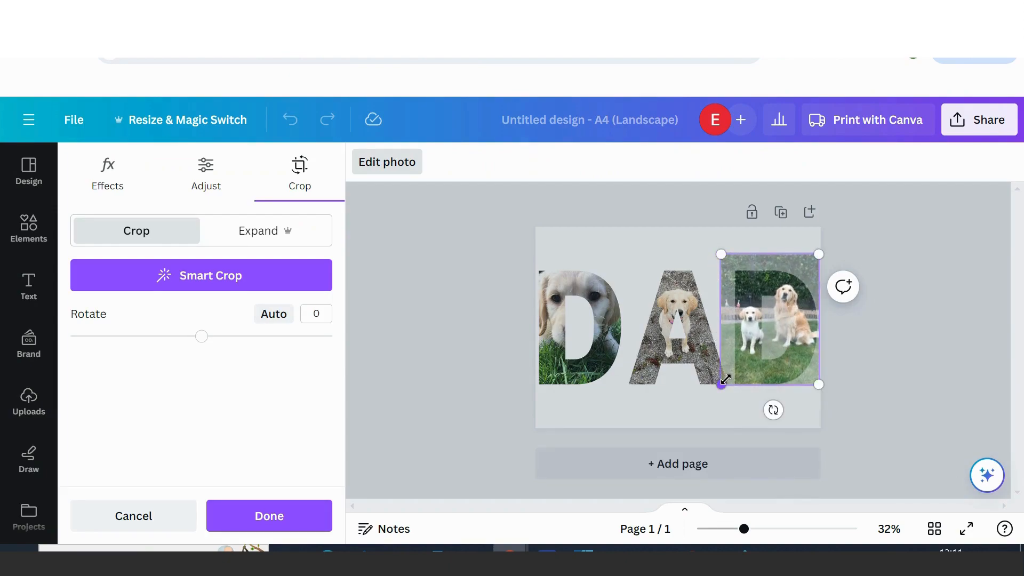
drag(822, 389, 828, 392)
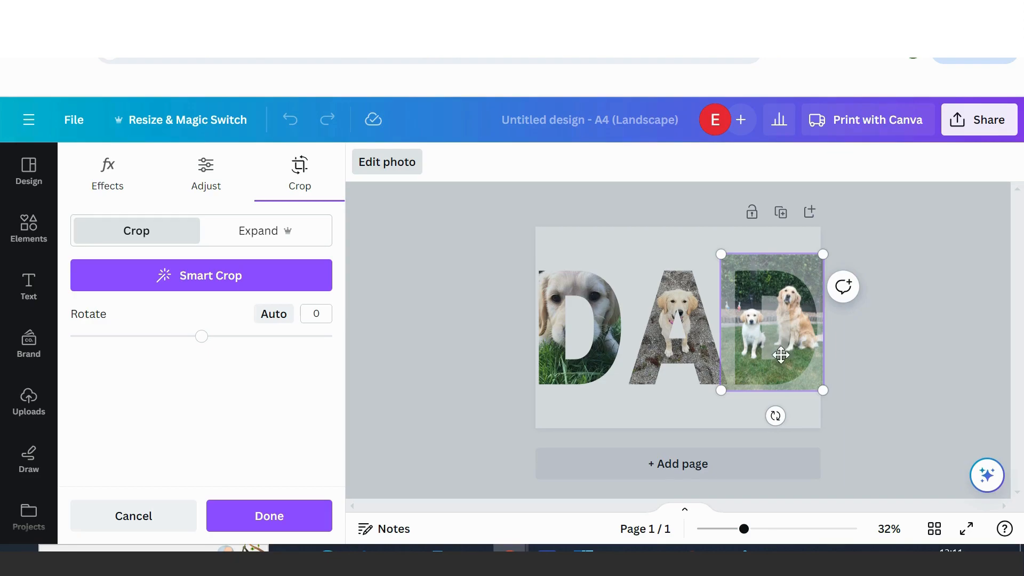
click(859, 373)
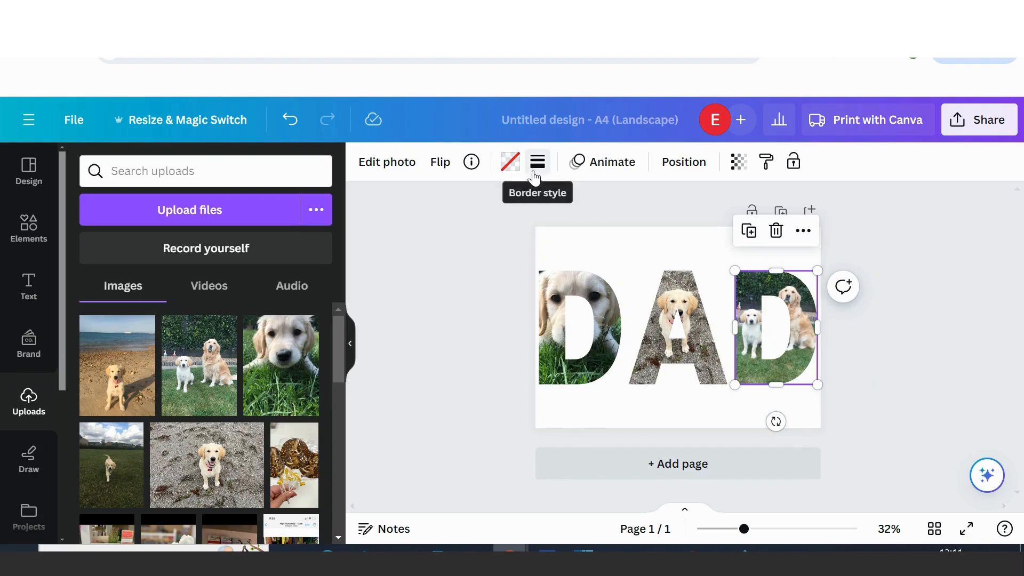
- Select the D, A and D letter frames together and give them a solid black border with a weight of 3
click(552, 309)
shift+click(674, 331)
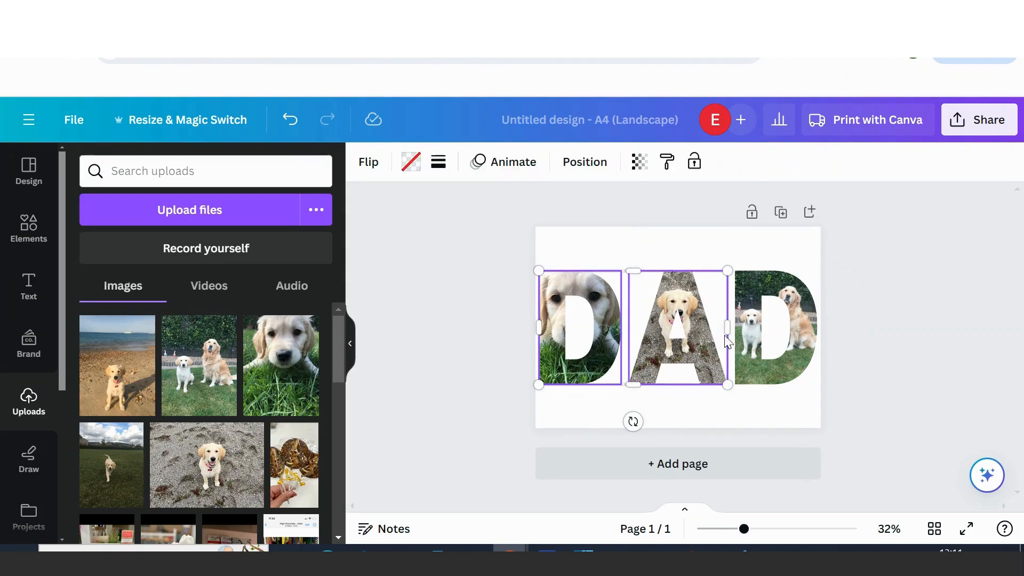
shift+click(766, 346)
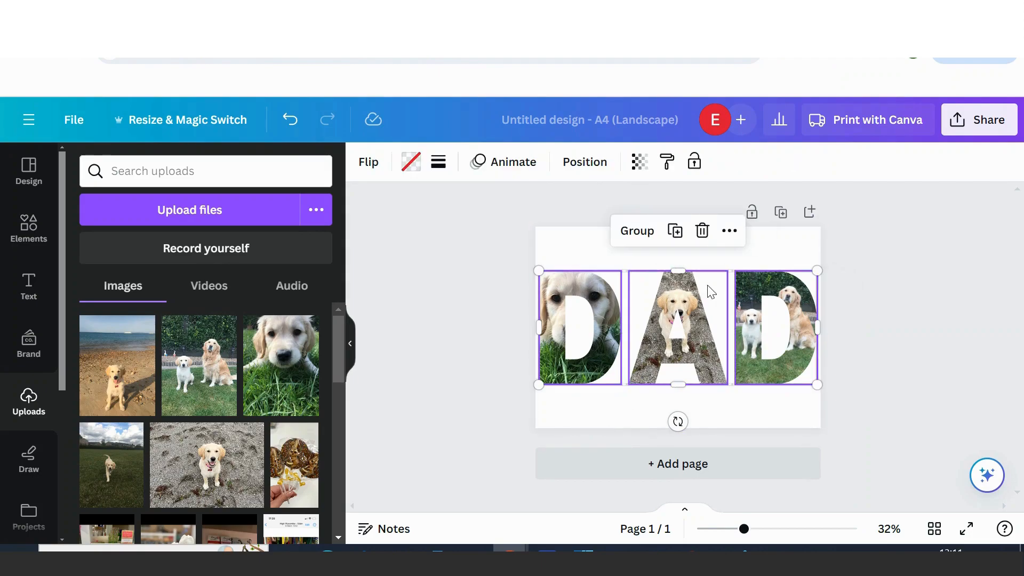
click(437, 166)
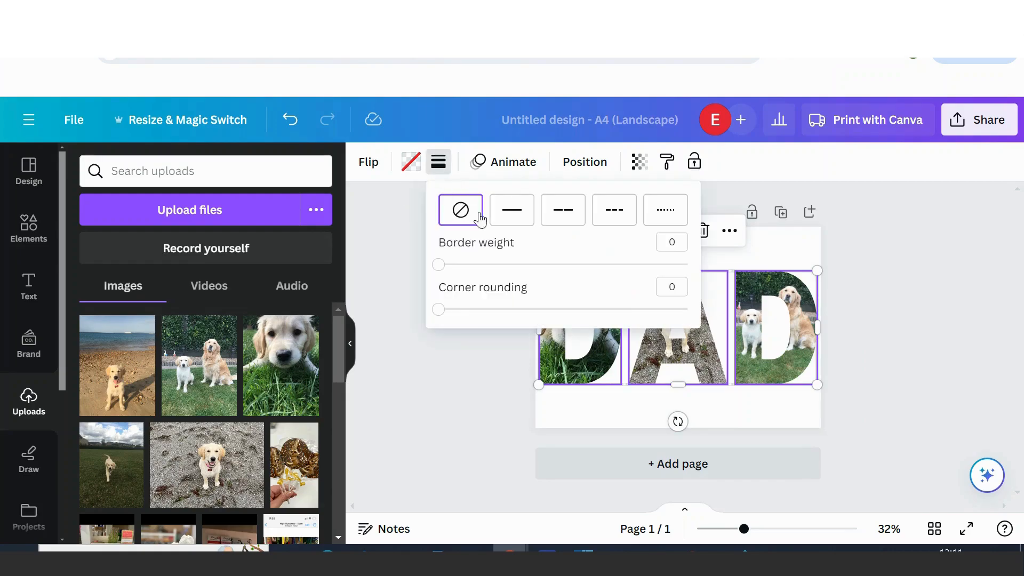
click(518, 221)
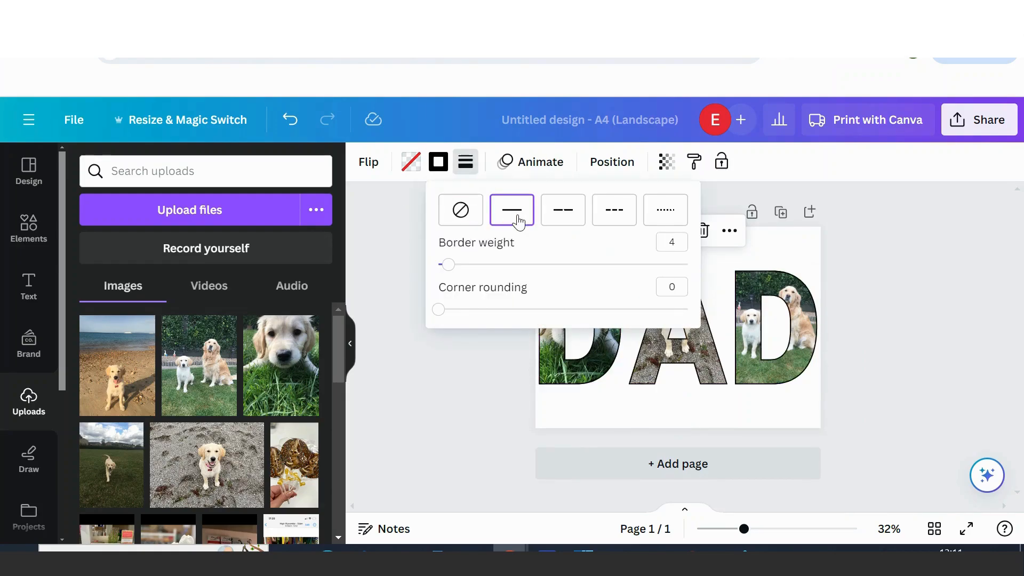
mouse_move(448, 265)
mouse_down()
mouse_move(497, 271)
mouse_move(447, 276)
mouse_up()
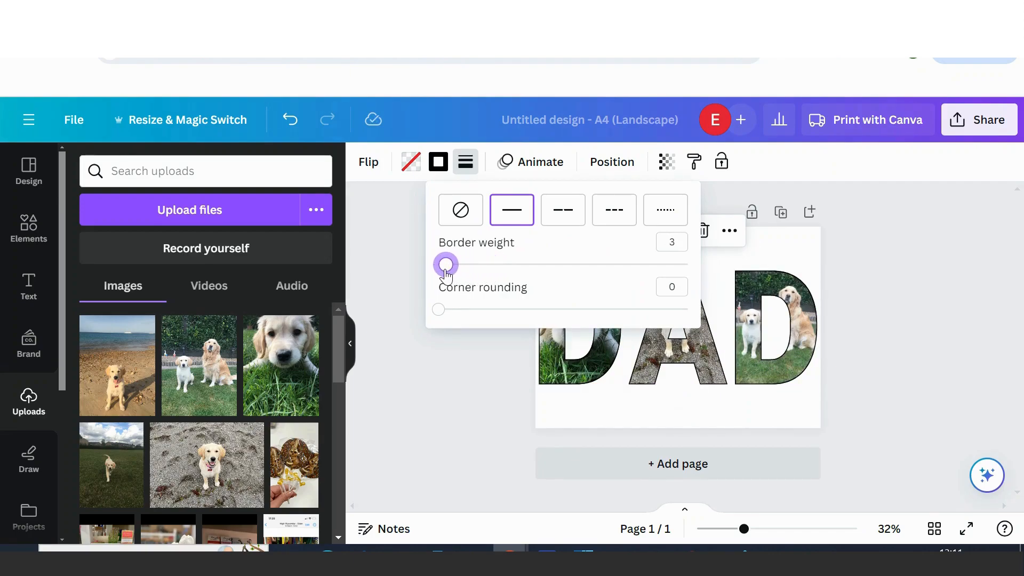
- Try a corner rounding of 50 on the three letter frames and reset it to 0
drag(436, 314, 564, 319)
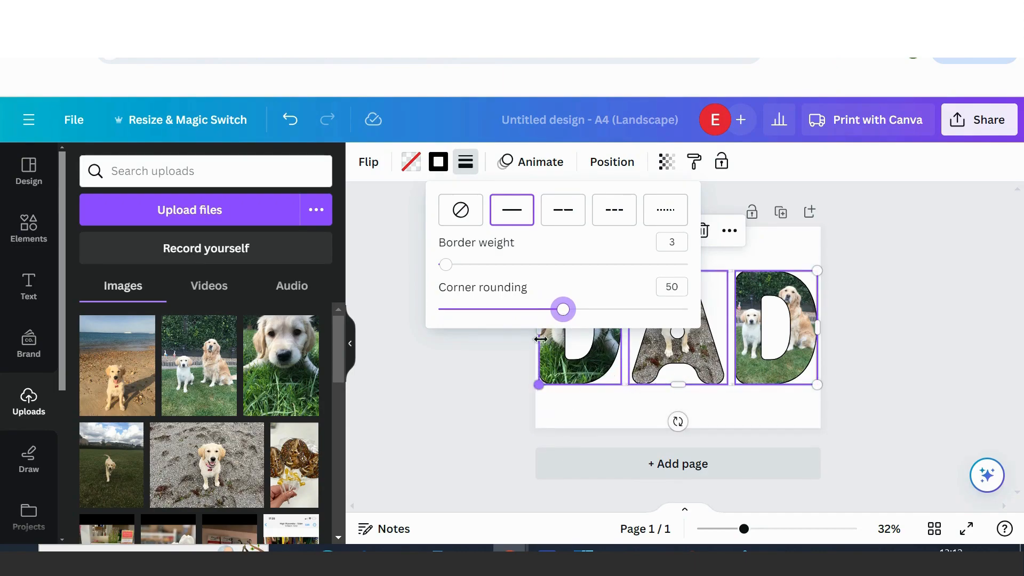
drag(564, 311, 437, 322)
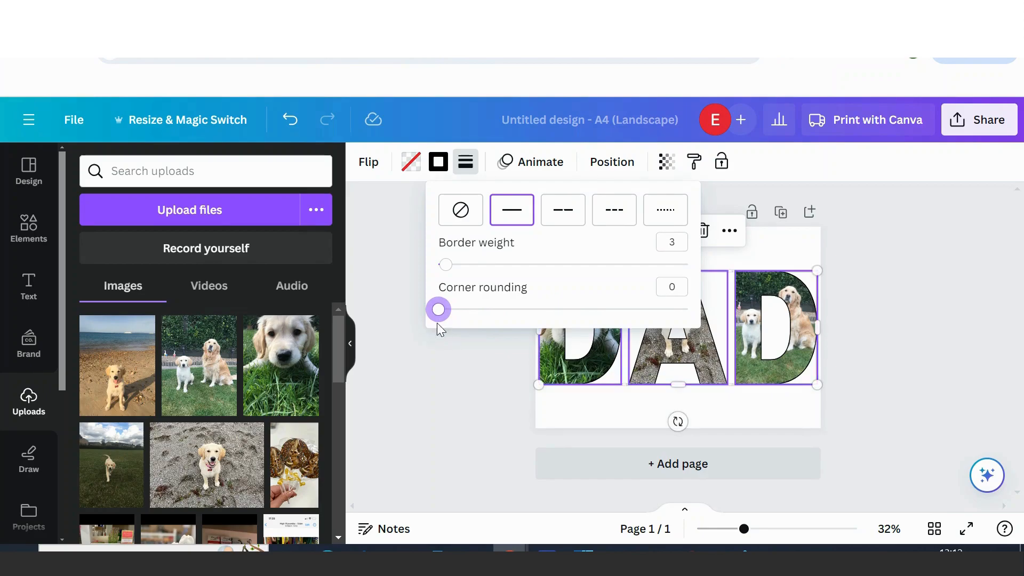
- Look through the border colour choices for the three letters, including the photo colours, and deselect the letters
click(443, 169)
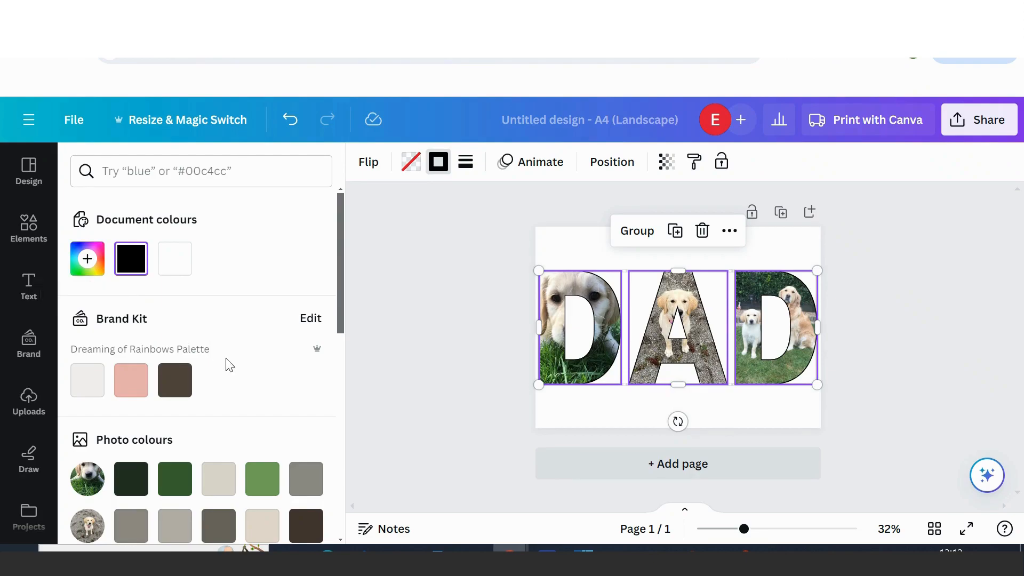
scroll(227, 361, down, 3)
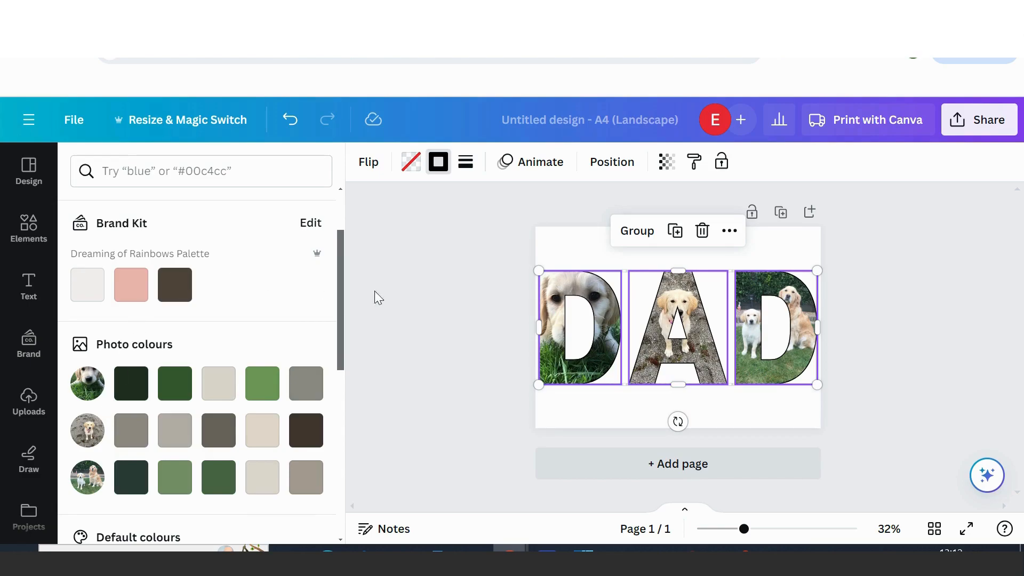
click(425, 306)
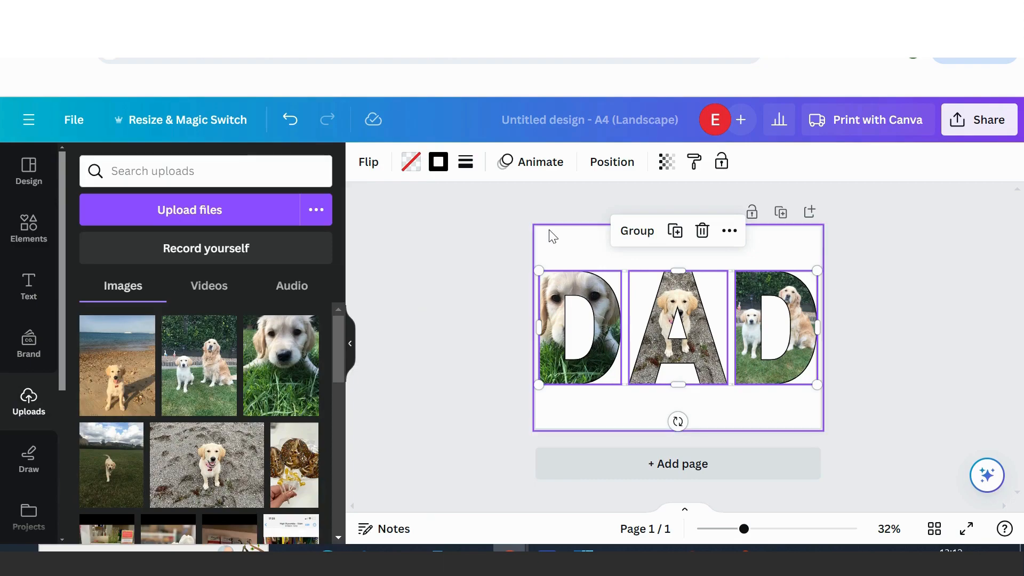
click(554, 243)
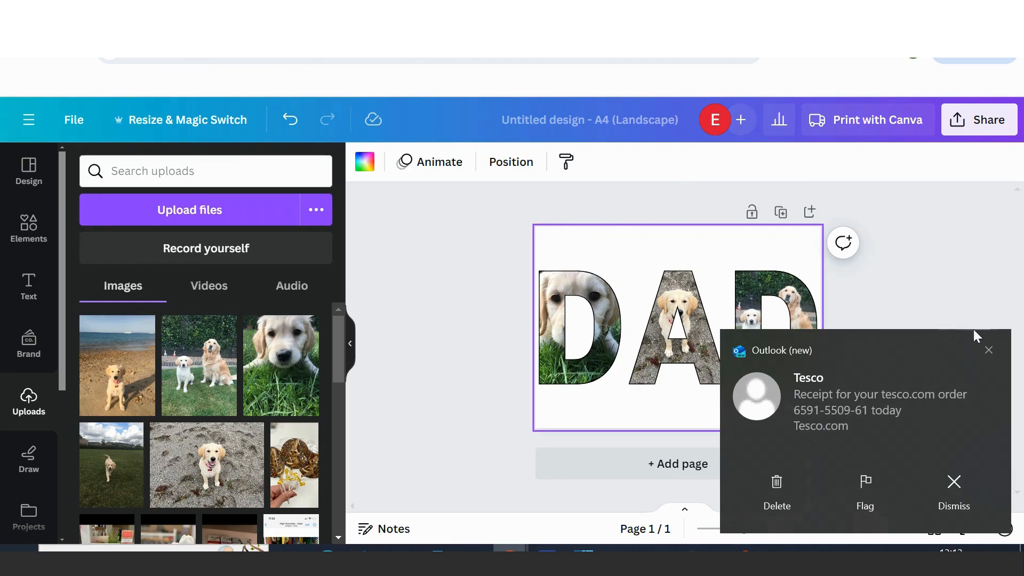
- Dismiss the email notification and open the file type choices for downloading the design
click(990, 347)
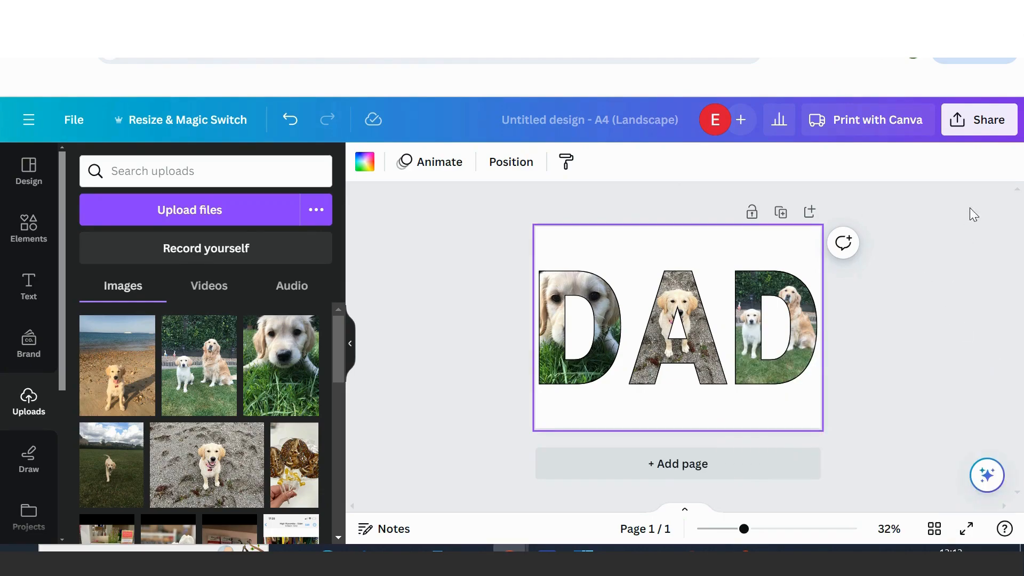
click(971, 131)
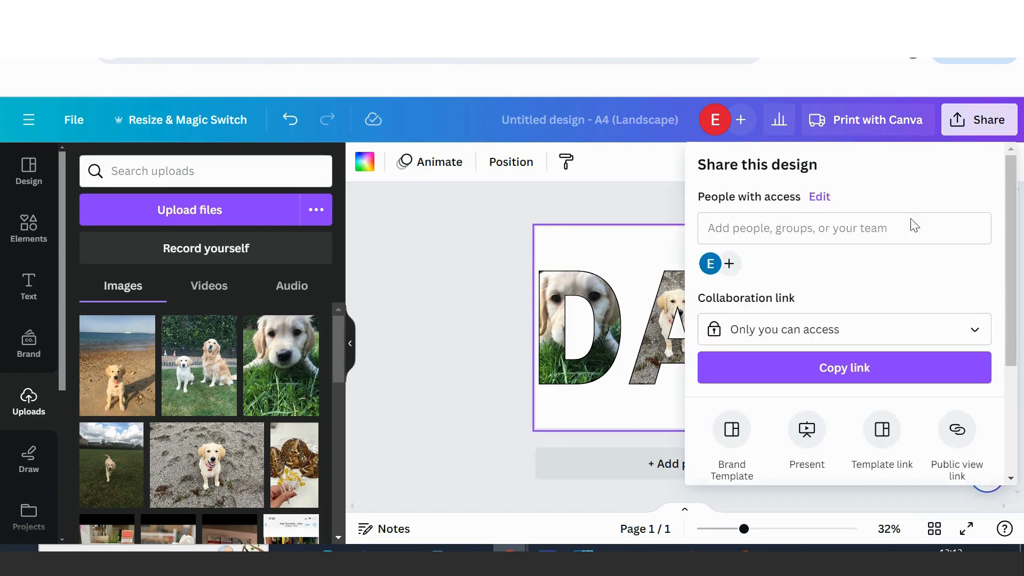
scroll(891, 258, down, 3)
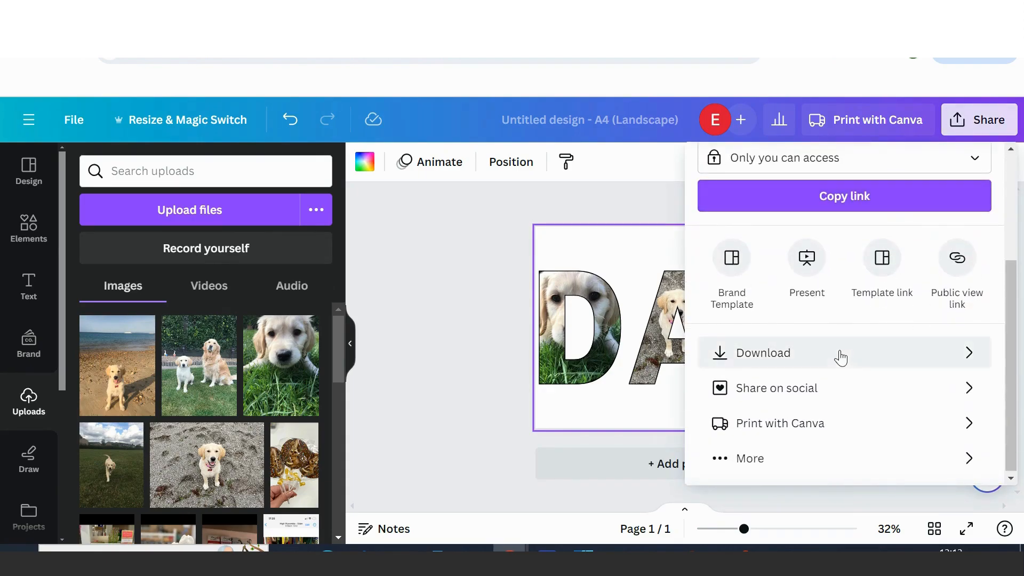
click(841, 353)
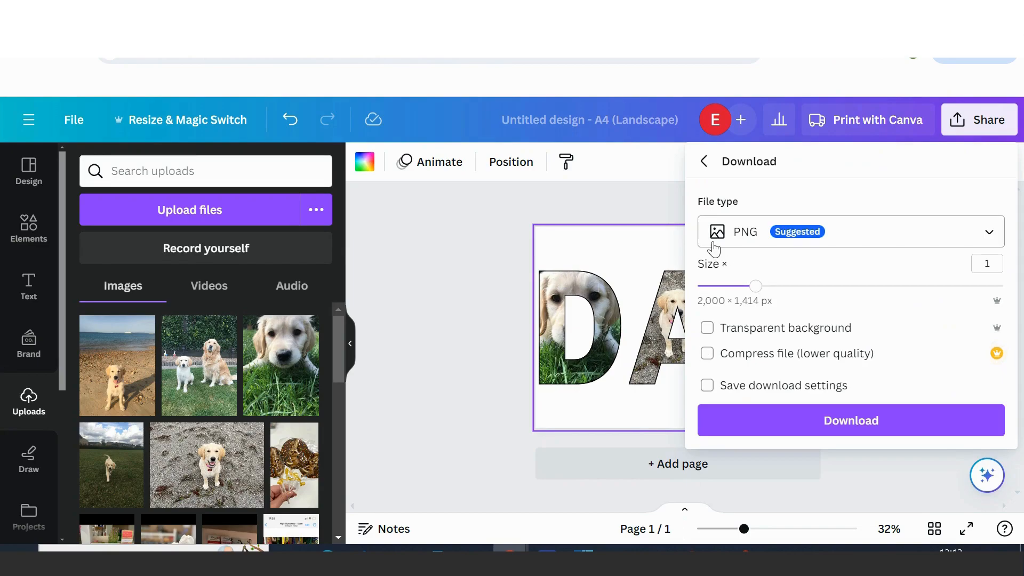
click(988, 235)
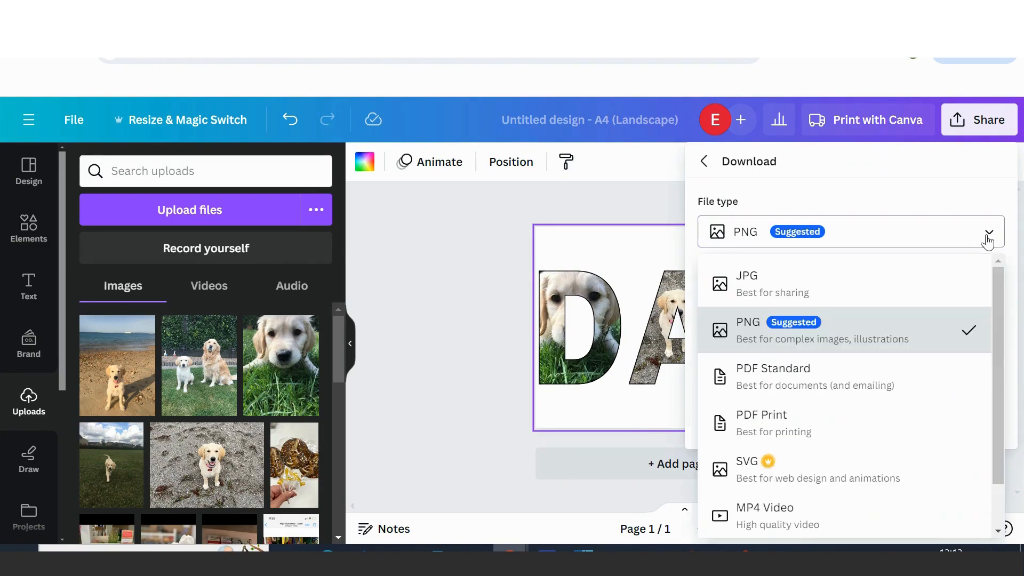